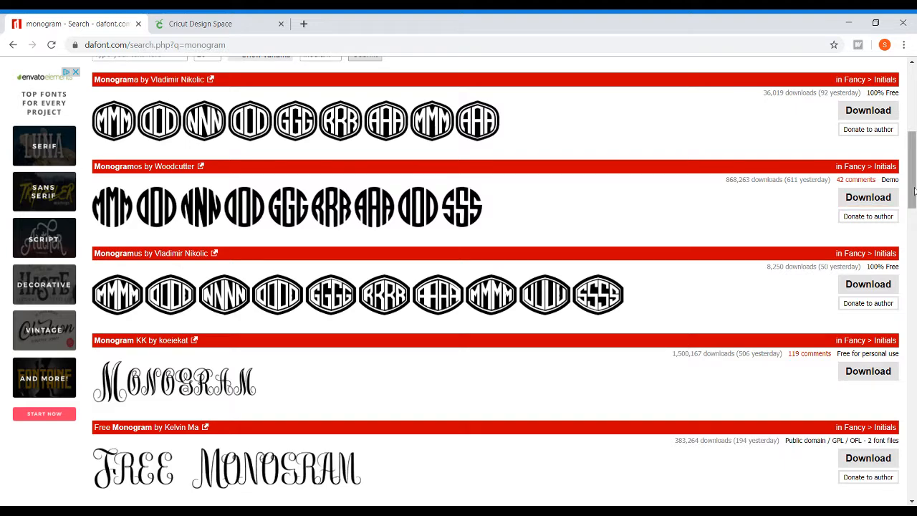
drag(913, 190, 913, 123)
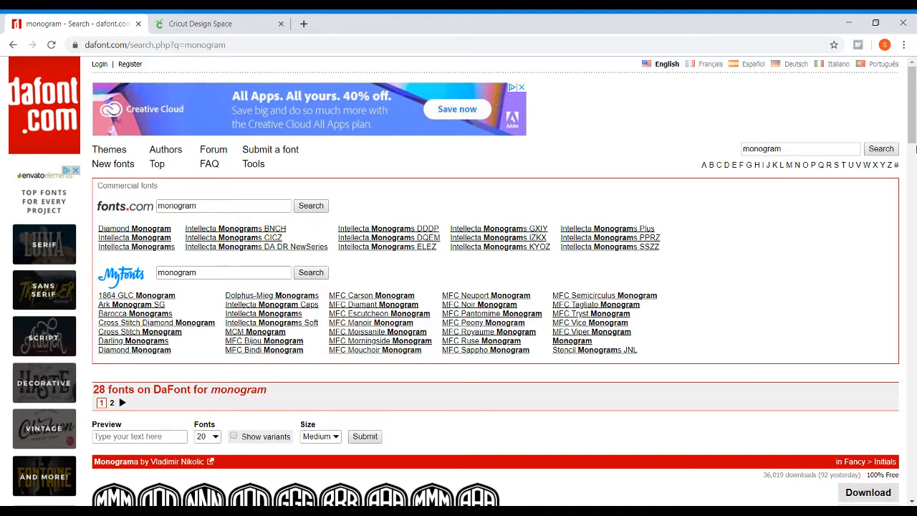
scroll(915, 150, down, 5)
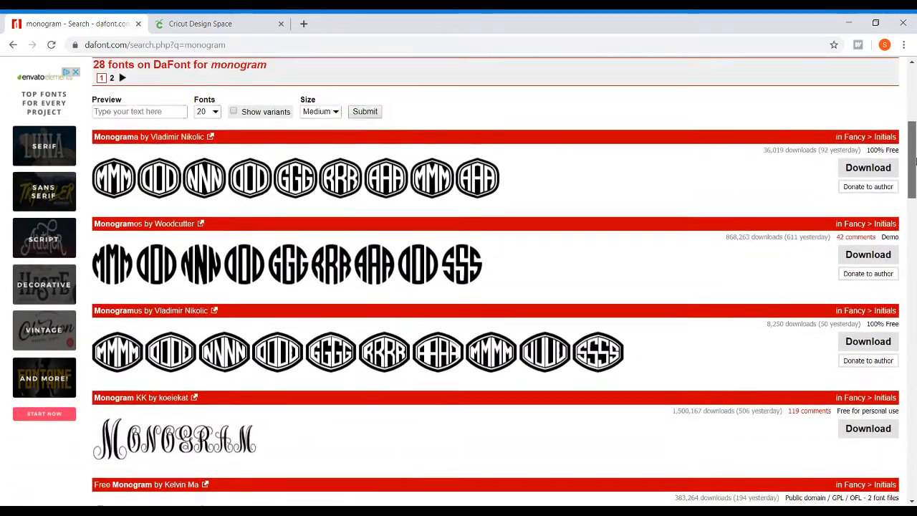
drag(915, 159, 915, 164)
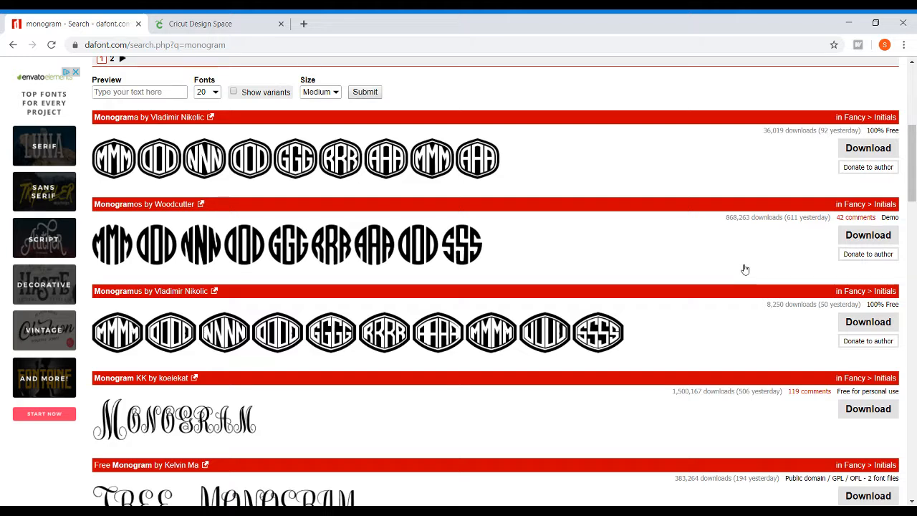
Switch to Cricut Design Space and delete the "Making Monograms in DS" text from the canvas
click(195, 24)
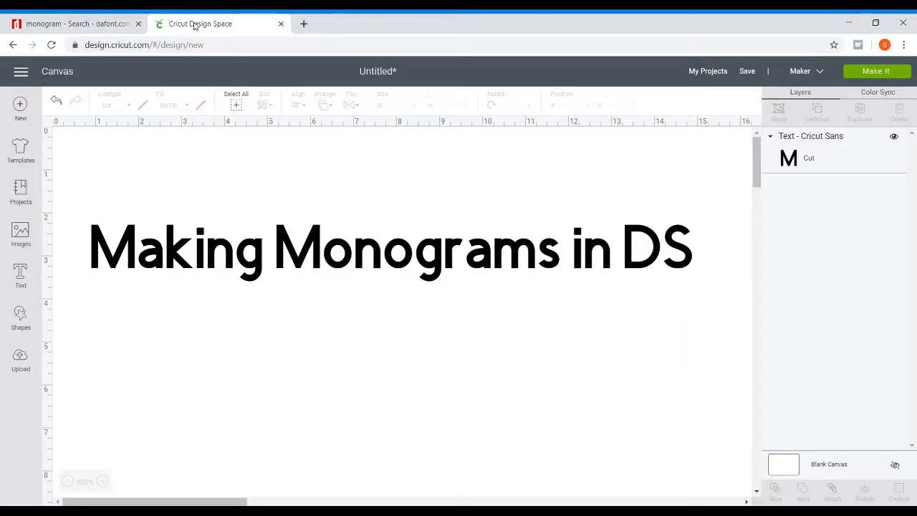
click(285, 249)
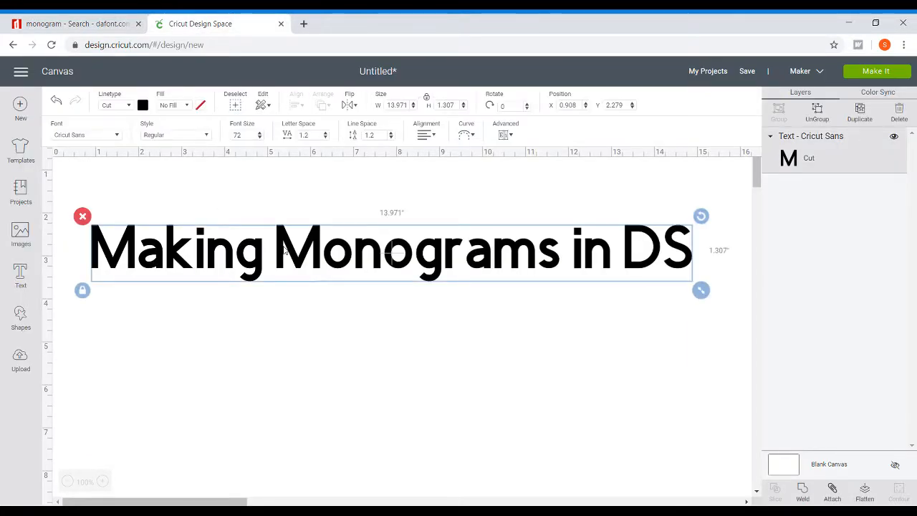
click(82, 217)
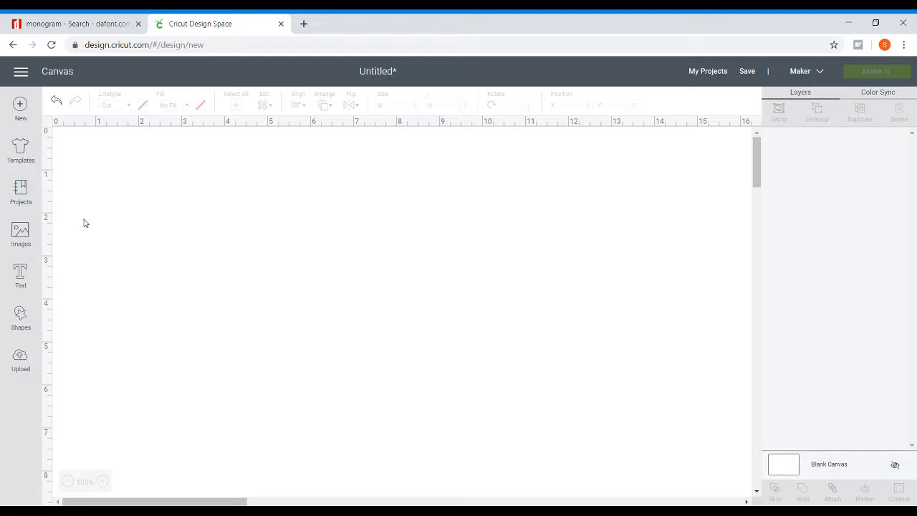
Add the text "ADB" and move it to the open middle area of the canvas
click(24, 274)
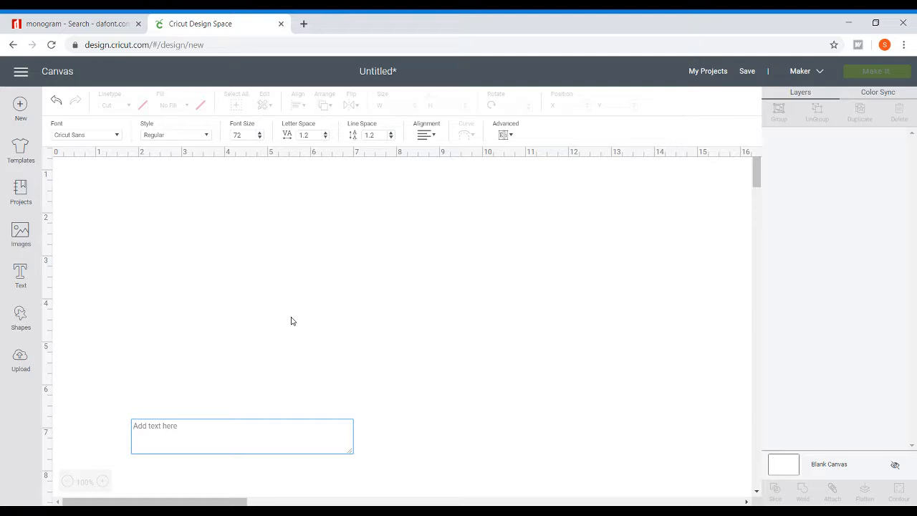
text(ADB)
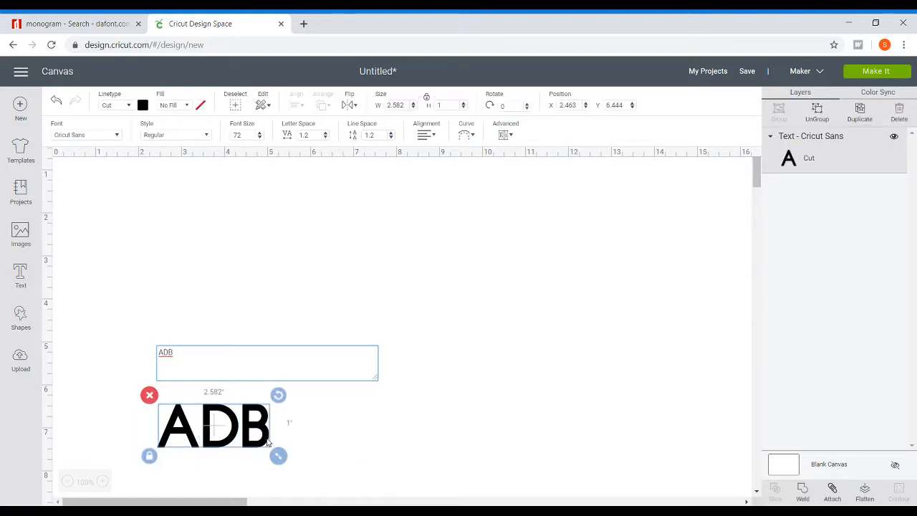
drag(267, 442, 423, 349)
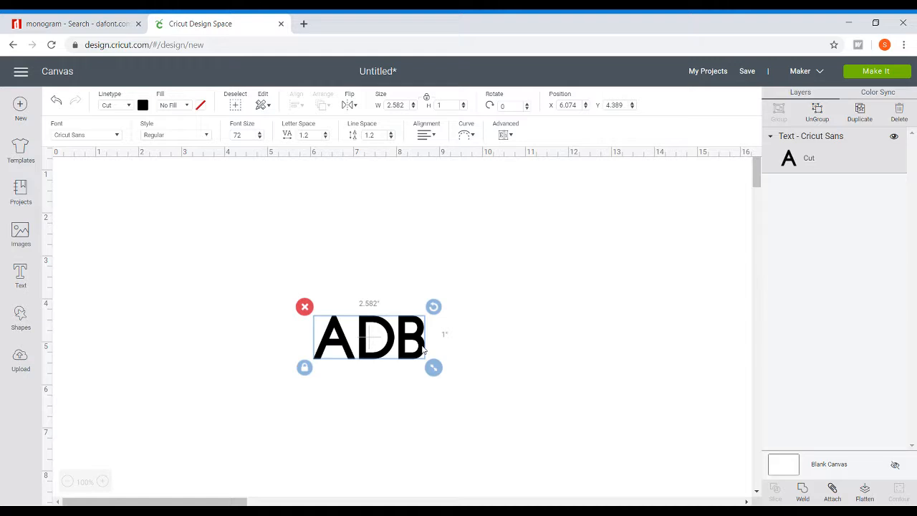
Set the ADB text to the system font Monogram kk sc and enlarge it to about 5.57 by 2.68 inches mid-canvas
click(118, 137)
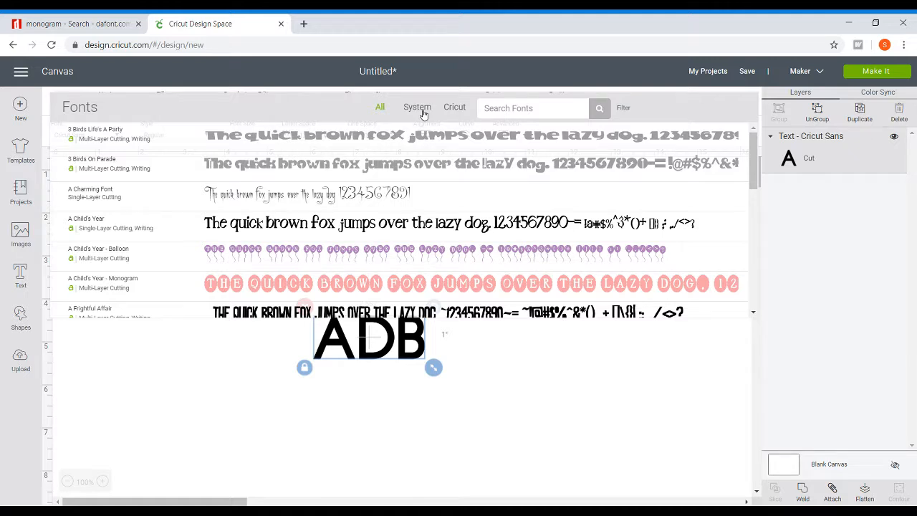
click(422, 113)
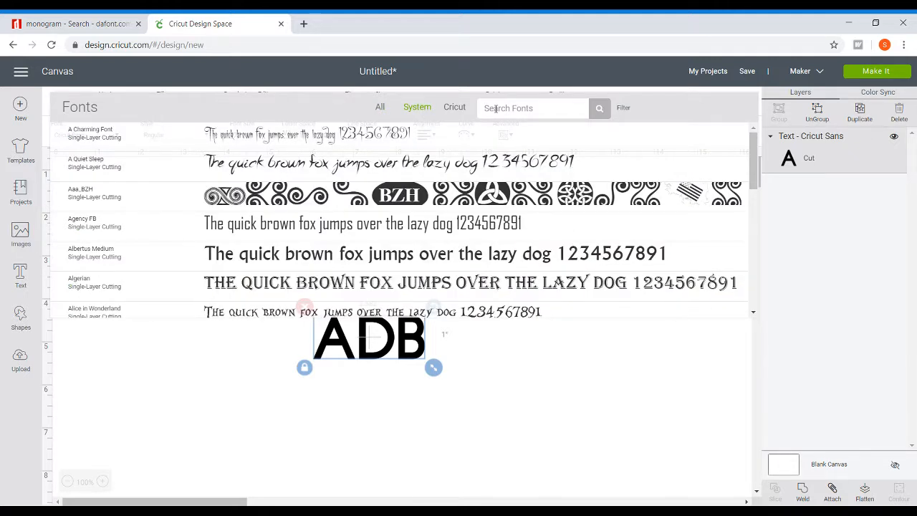
text(monogra)
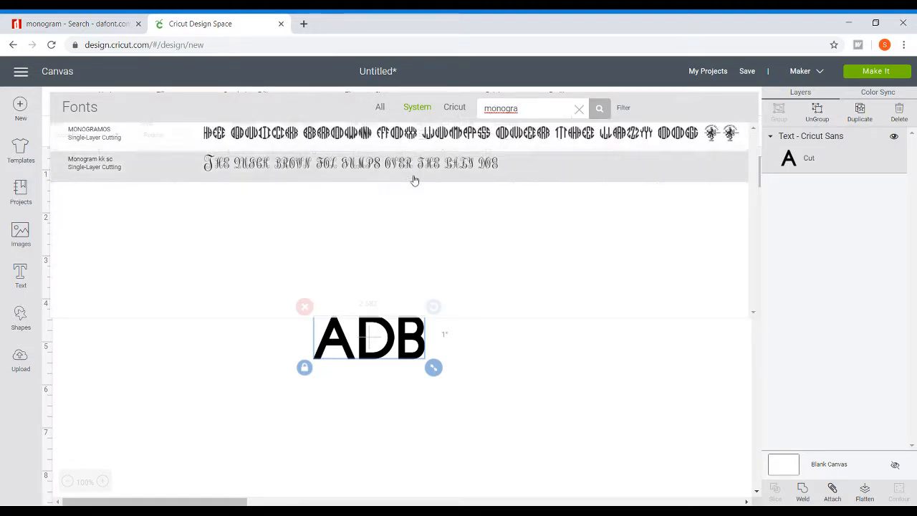
click(410, 179)
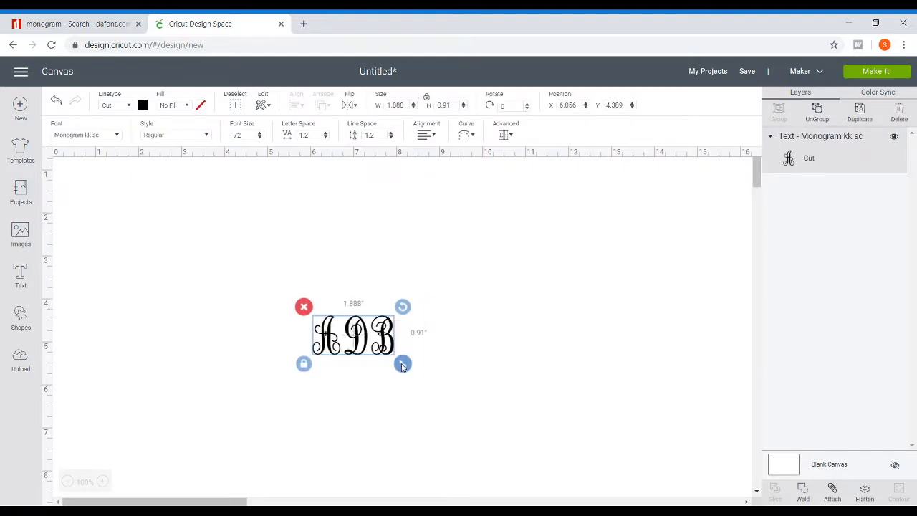
drag(405, 367, 563, 429)
drag(547, 386, 518, 348)
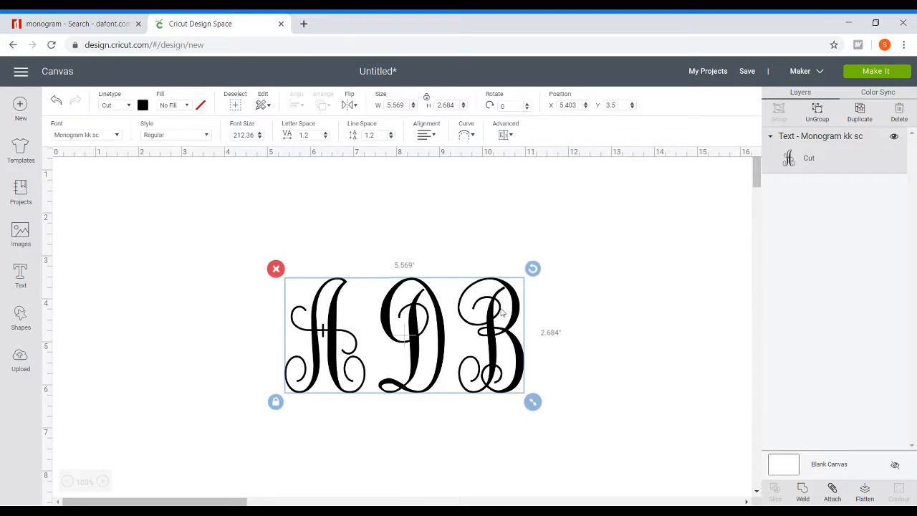
Ungroup the text into single letters and enlarge the D to about 2.34 by 4.12 inches, vertically centred between A and B
click(820, 118)
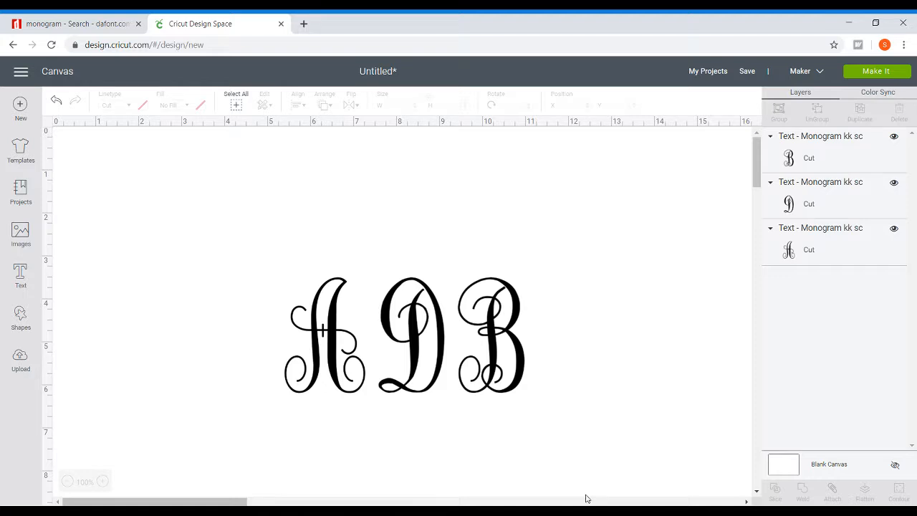
click(417, 324)
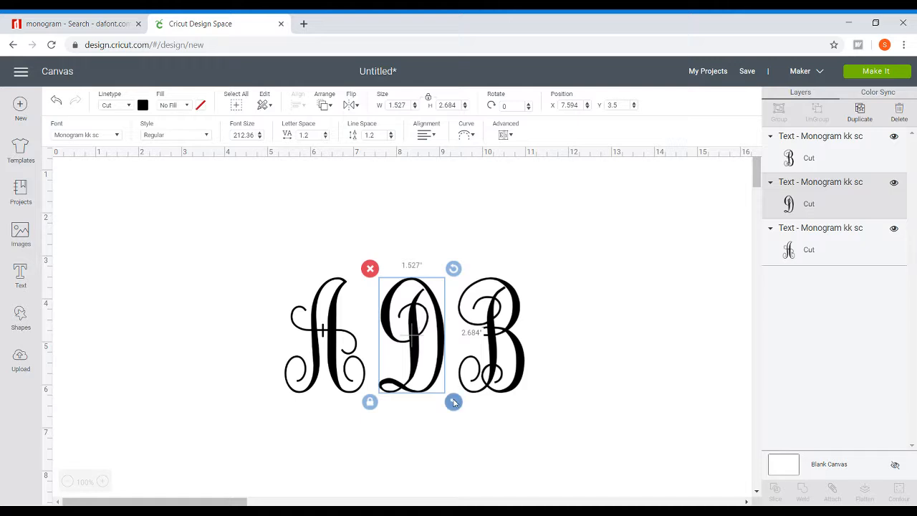
drag(452, 402, 520, 463)
drag(459, 405, 444, 377)
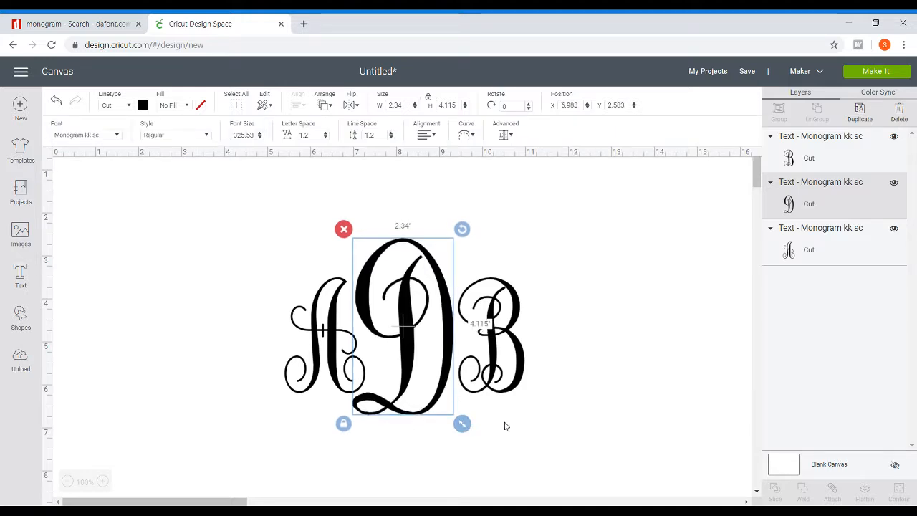
Nudge the B and the A inward until both letters touch the large D
click(516, 380)
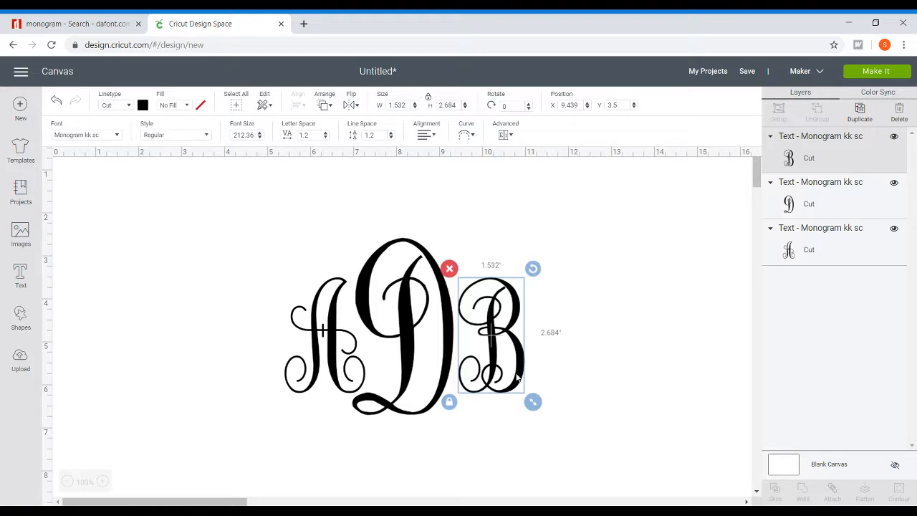
key(Left)
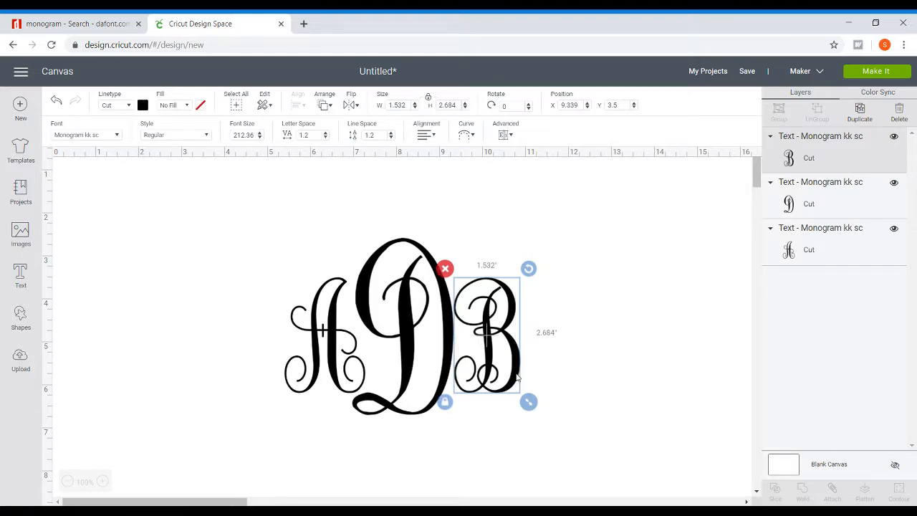
key(Left)
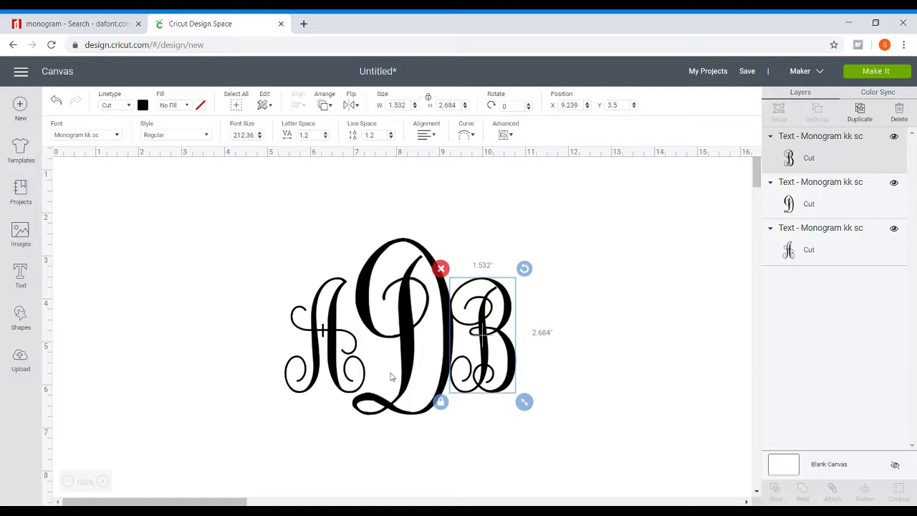
click(363, 371)
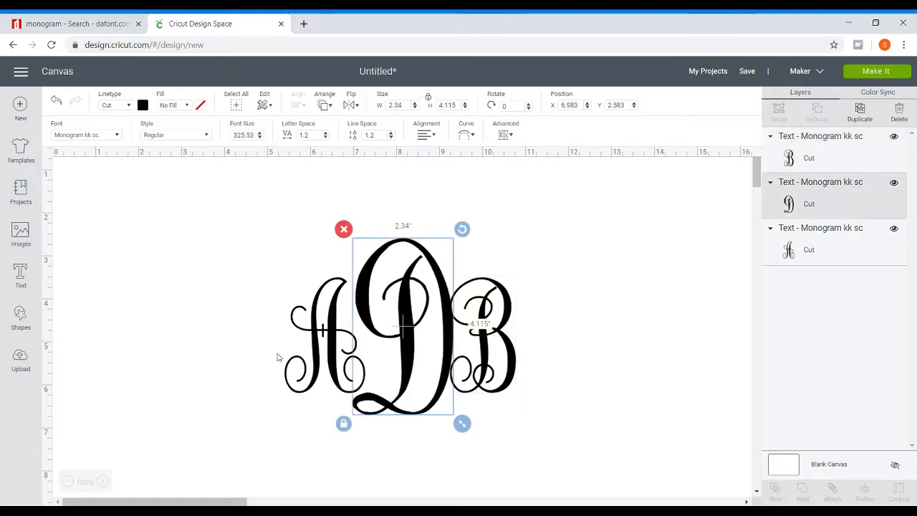
click(308, 354)
key(Right)
key(Right)
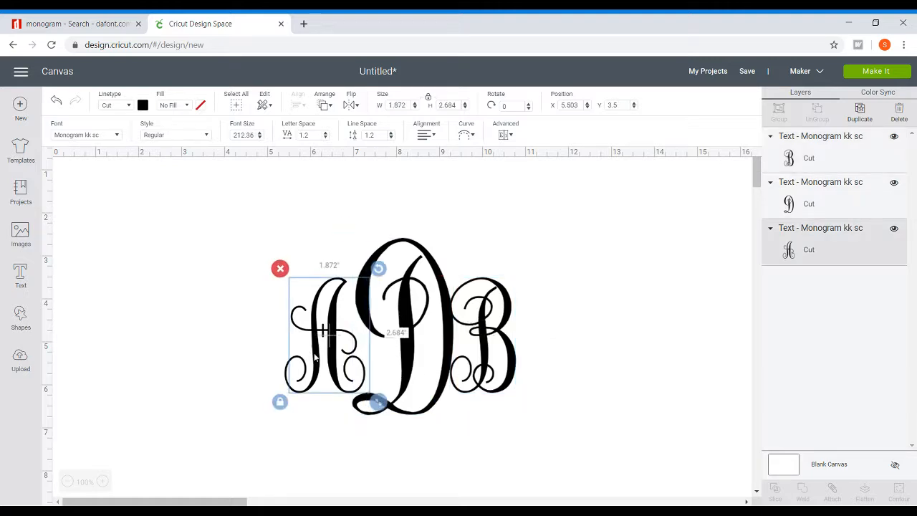
key(Right)
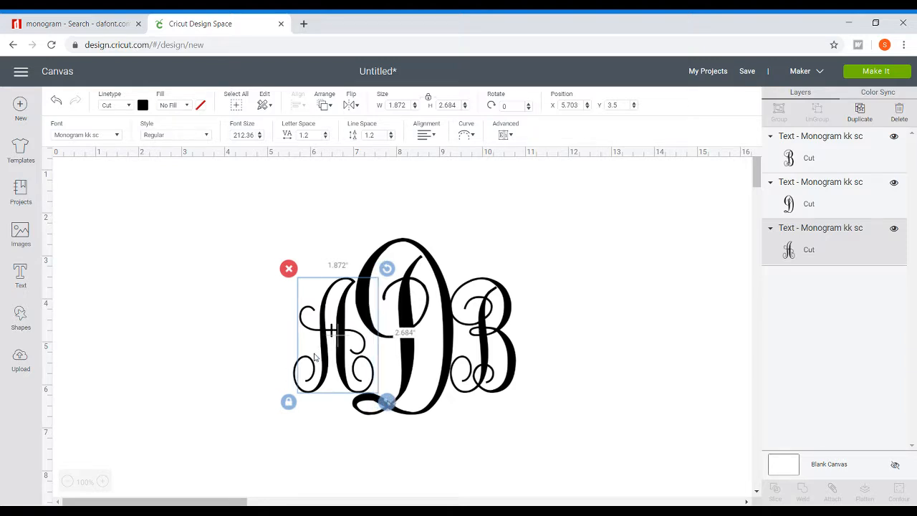
click(569, 389)
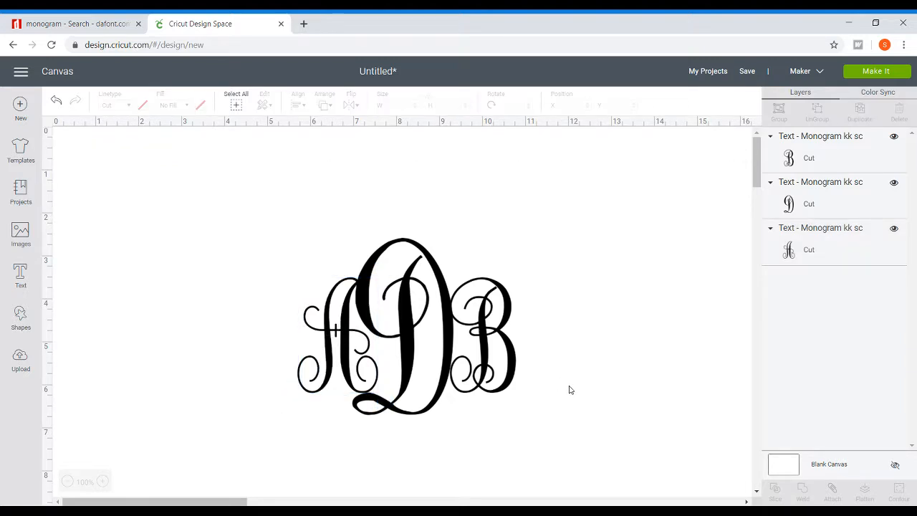
Shift the A slightly down to a Y position of about 3.54 so its lower curl meets the D
click(361, 396)
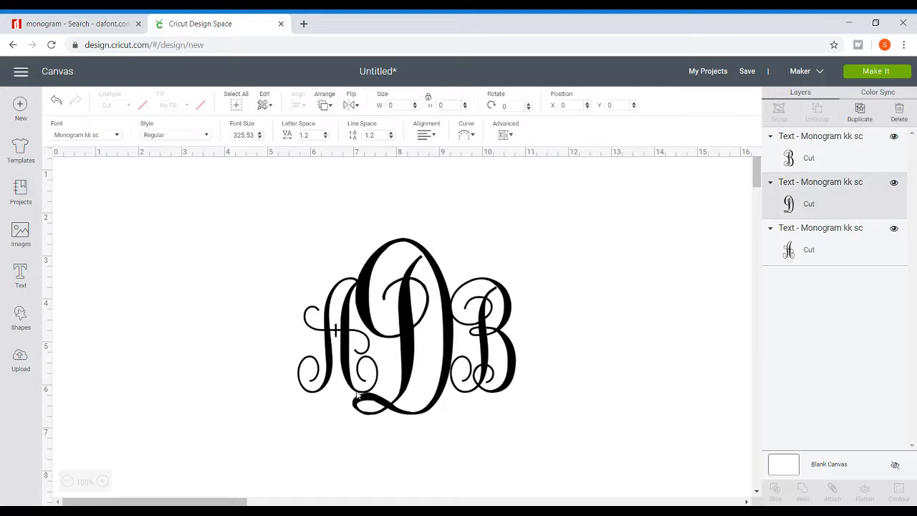
click(322, 406)
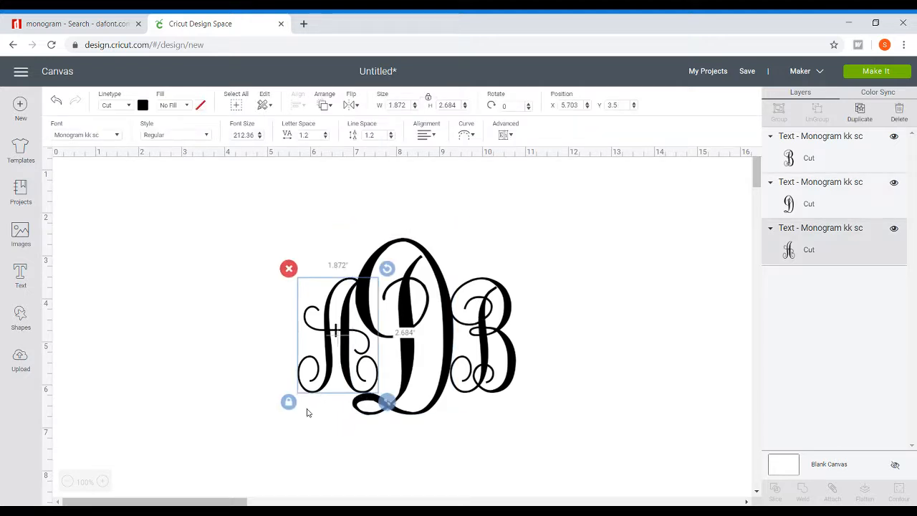
drag(345, 326, 345, 328)
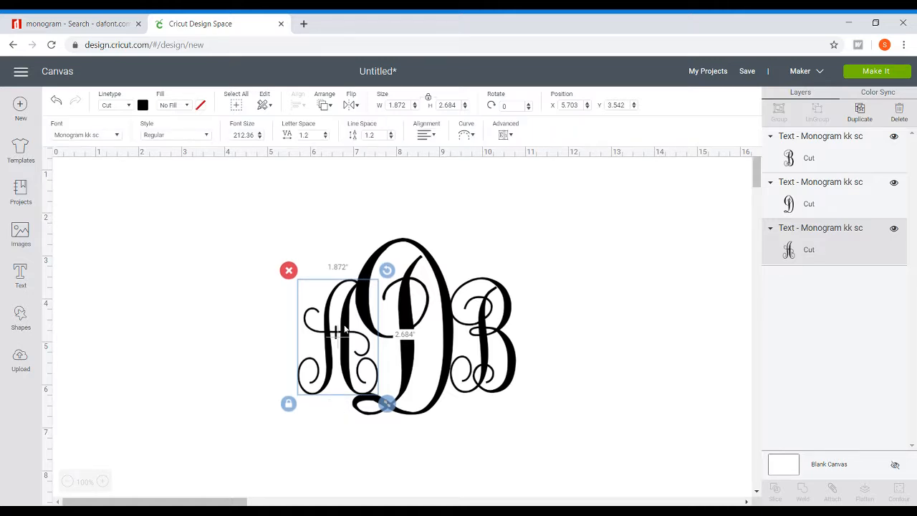
click(573, 350)
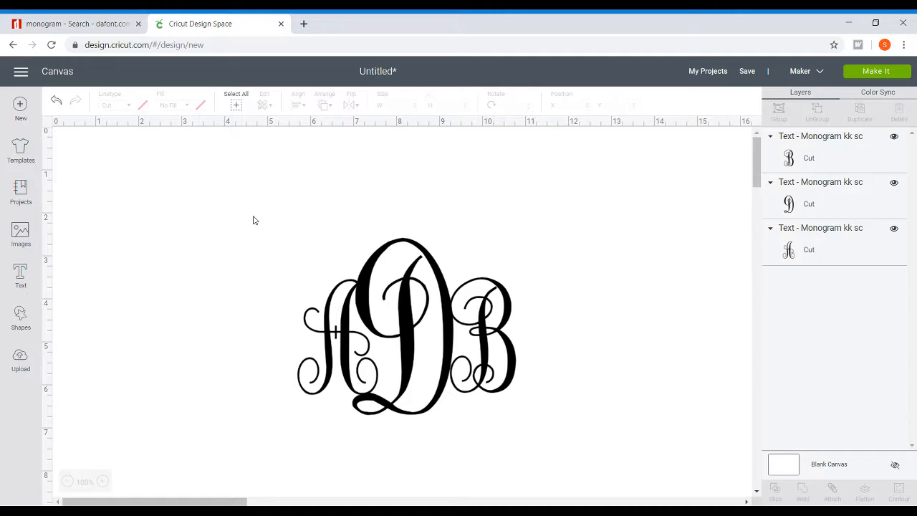
Weld the A, D and B into a single shape
drag(254, 215, 529, 349)
drag(607, 436, 607, 437)
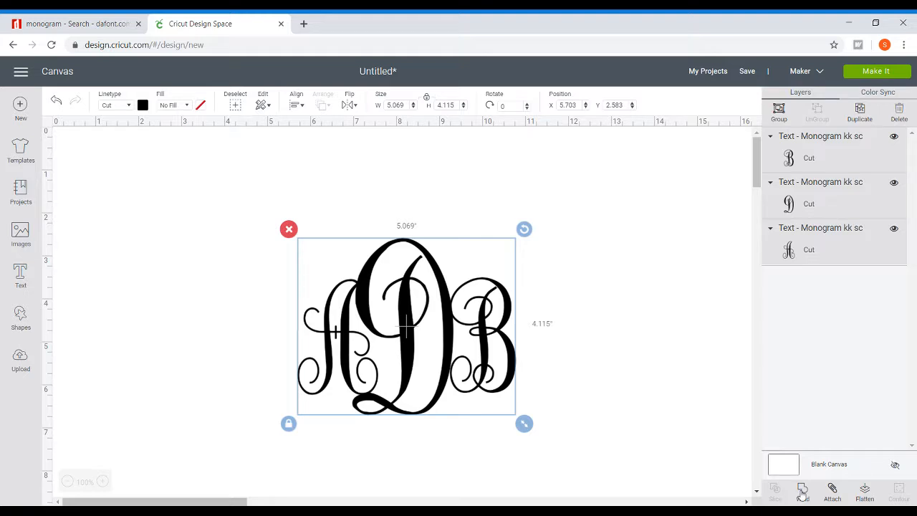
click(802, 493)
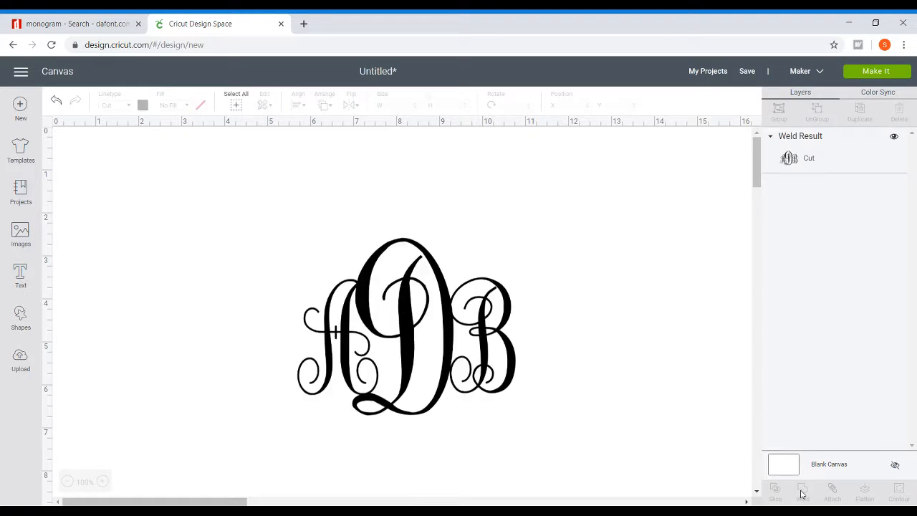
Move the welded monogram toward the canvas origin, to about X 2.54 and Y 1.21
click(461, 354)
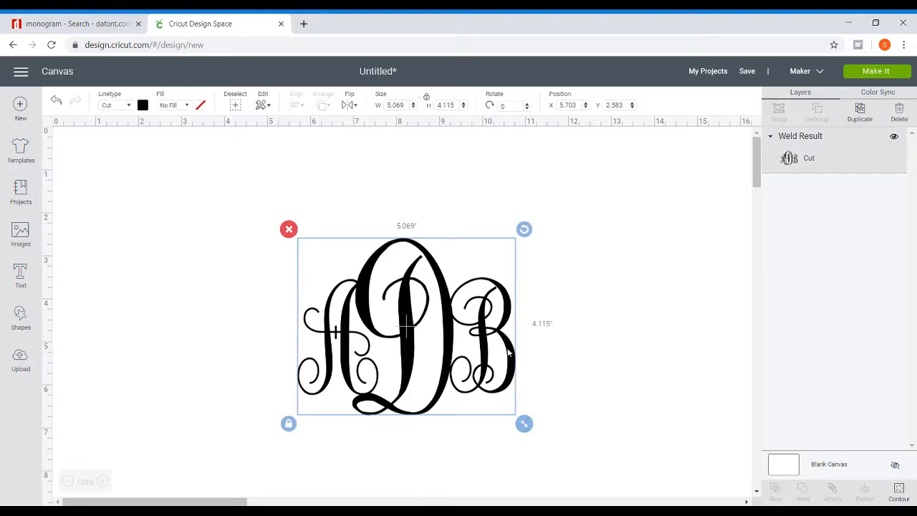
drag(508, 353, 372, 293)
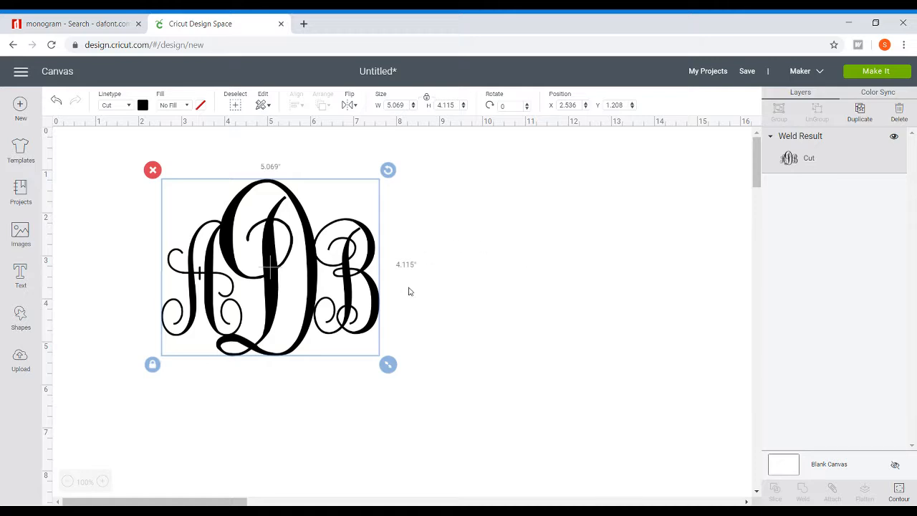
click(491, 297)
Add a second "ADB" text below the welded monogram
click(21, 277)
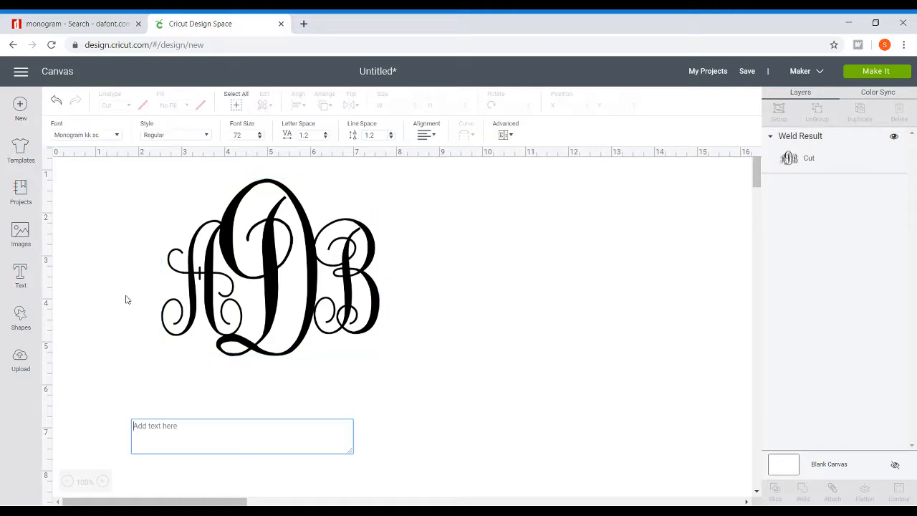
text(A)
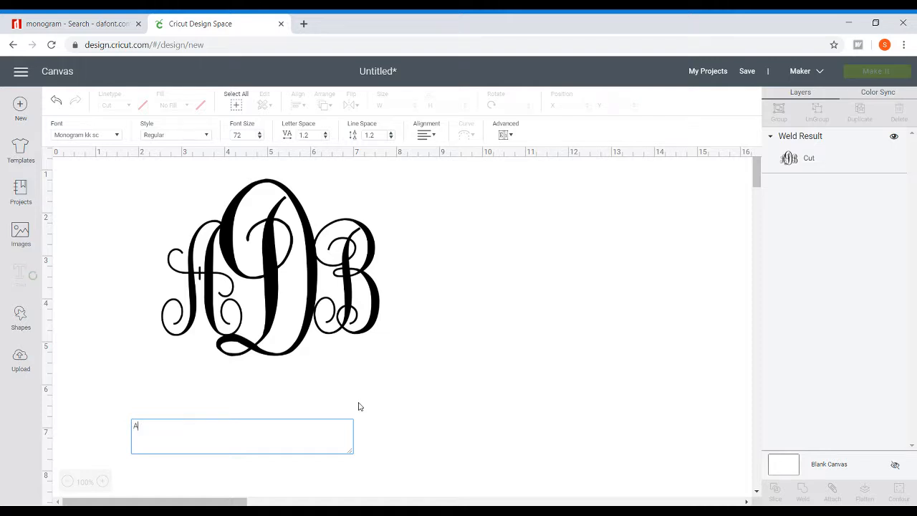
text(DB)
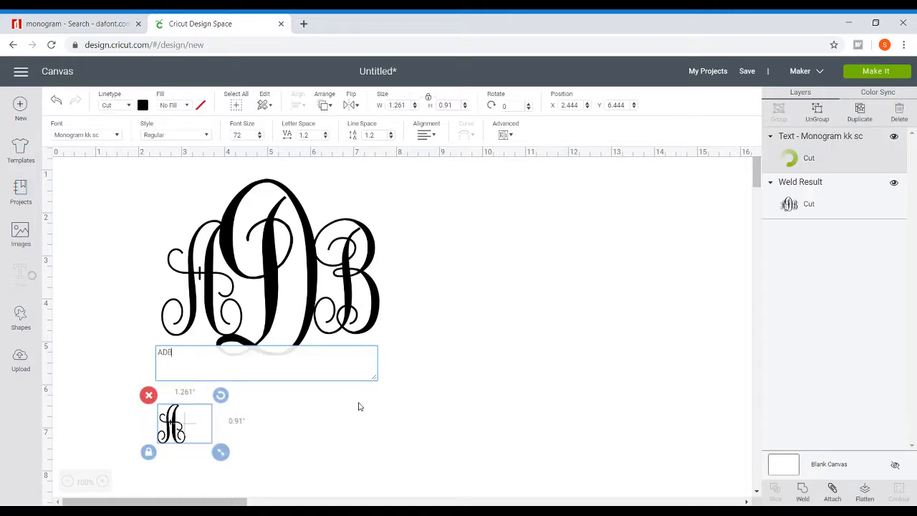
Try the second "ADB" text in Bold, enlarged to about 3.96 inches wide and placed beside the welded monogram
drag(208, 414, 487, 351)
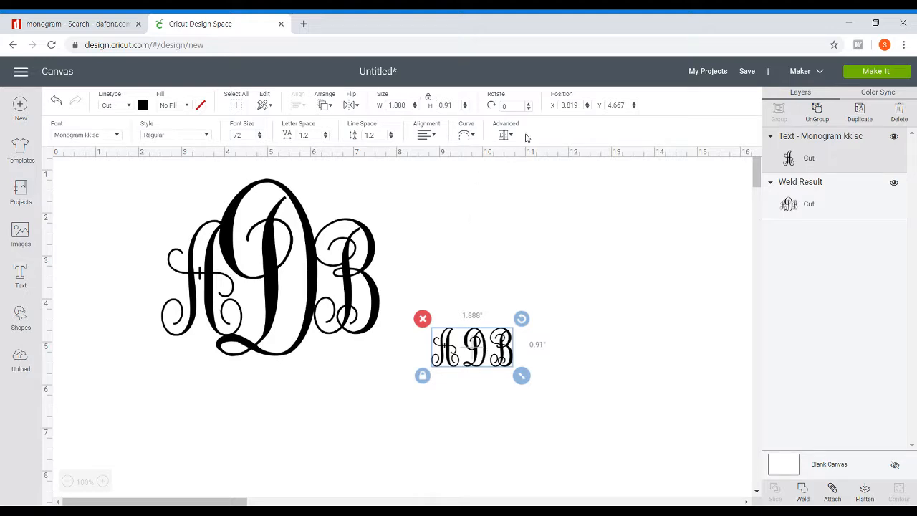
click(206, 137)
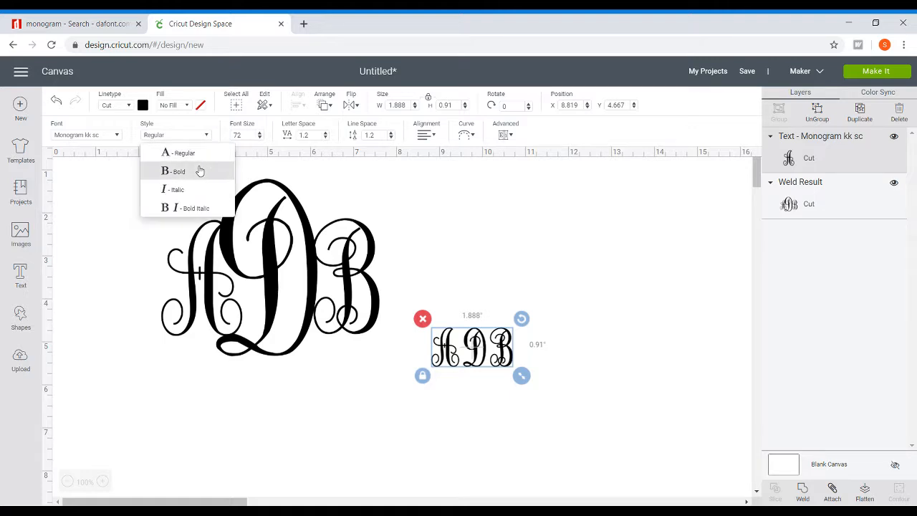
click(200, 170)
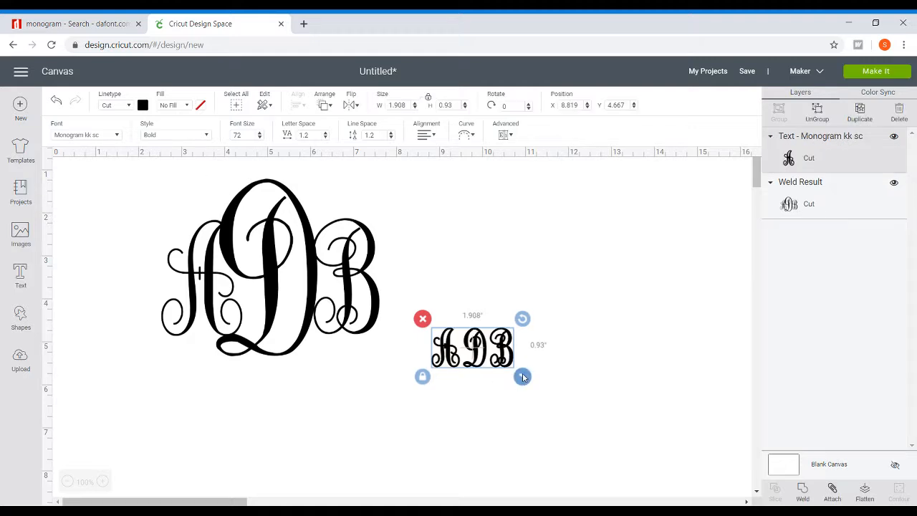
drag(522, 376, 611, 419)
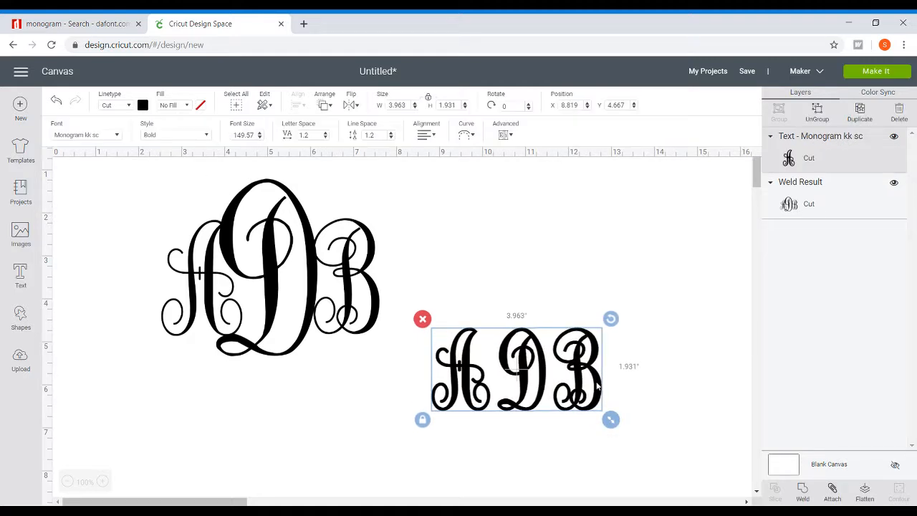
drag(438, 339, 416, 253)
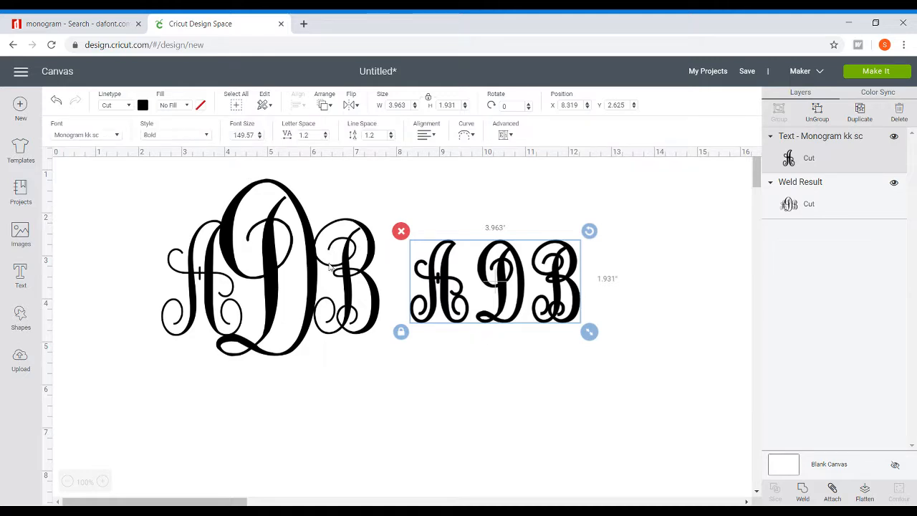
Delete the second "ADB" text and hide the welded monogram
click(401, 232)
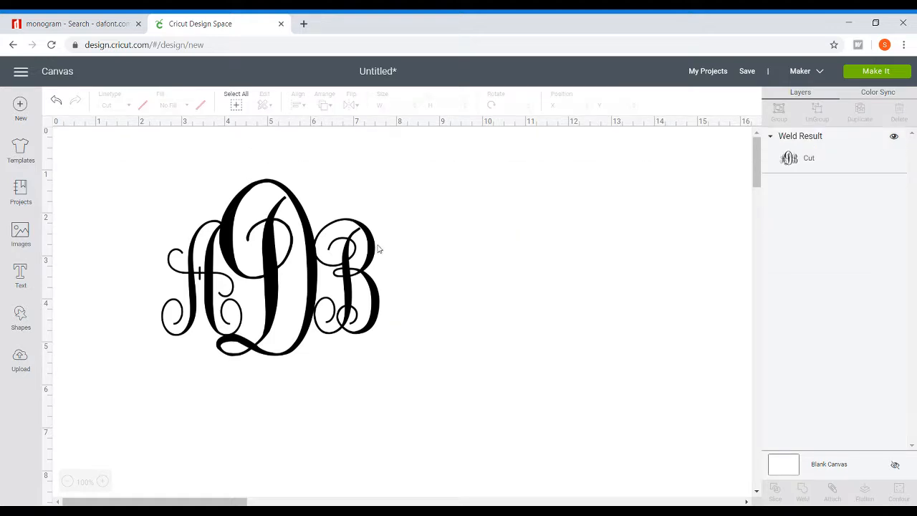
click(894, 136)
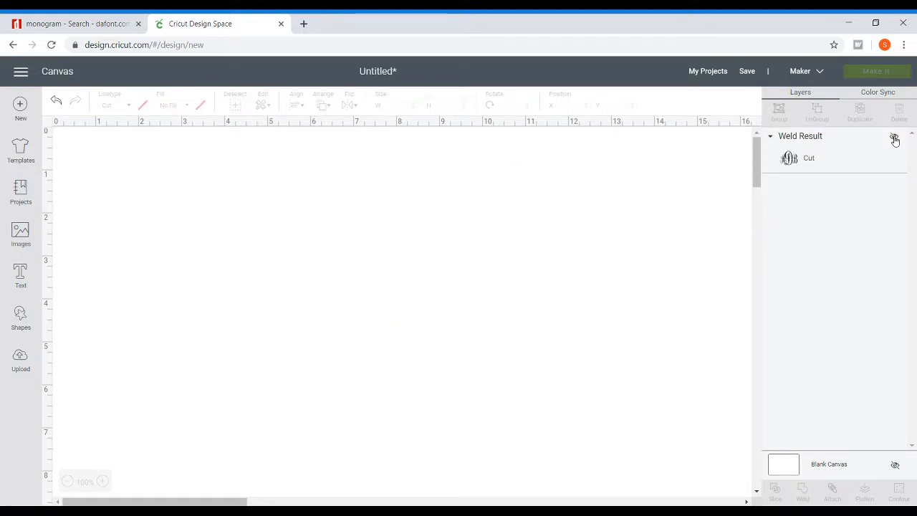
Add a new "ADB" text in the MONOGRAMOS font with the Regular style
click(21, 274)
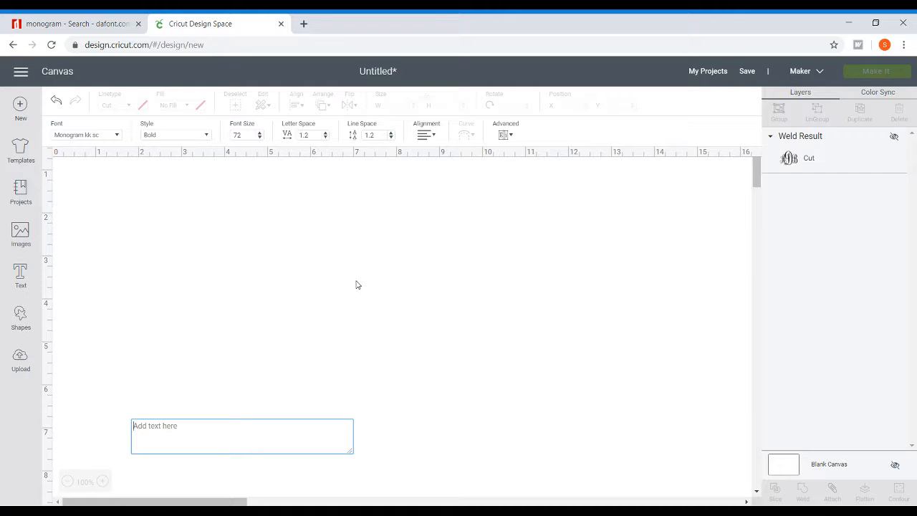
text(ADB)
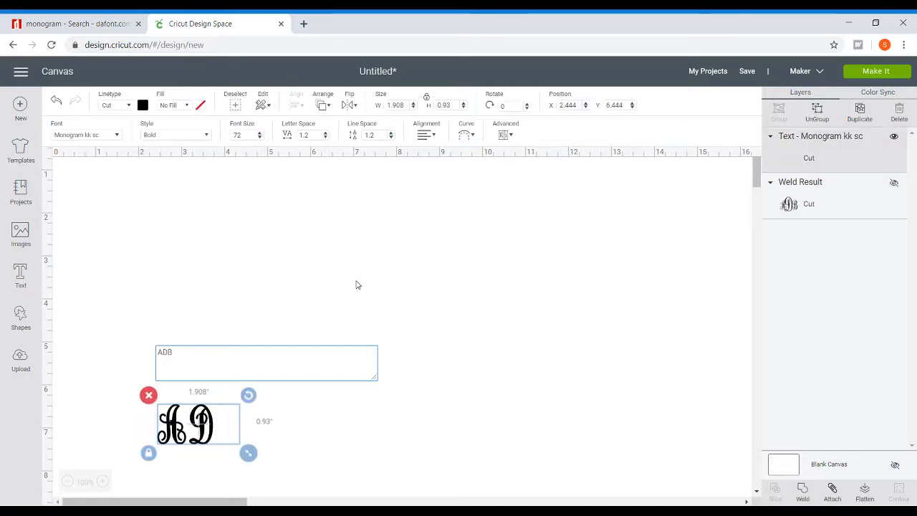
click(206, 135)
click(204, 152)
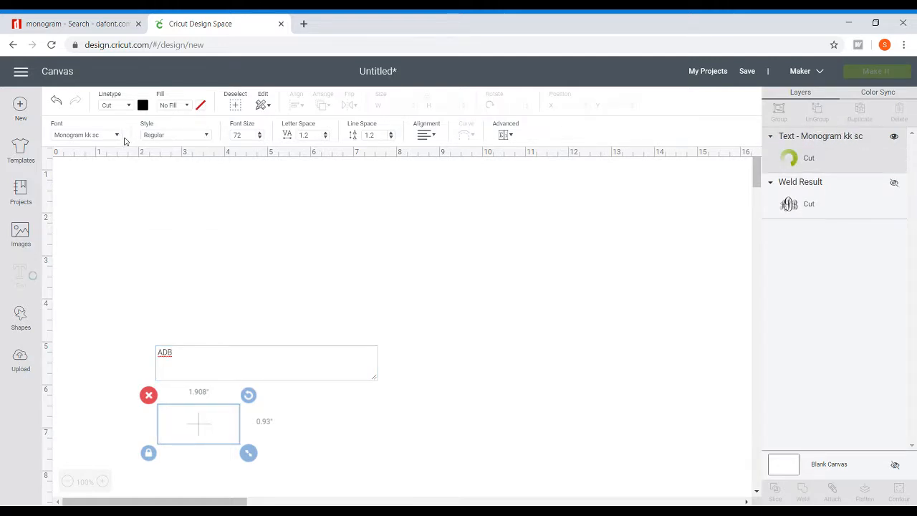
click(119, 136)
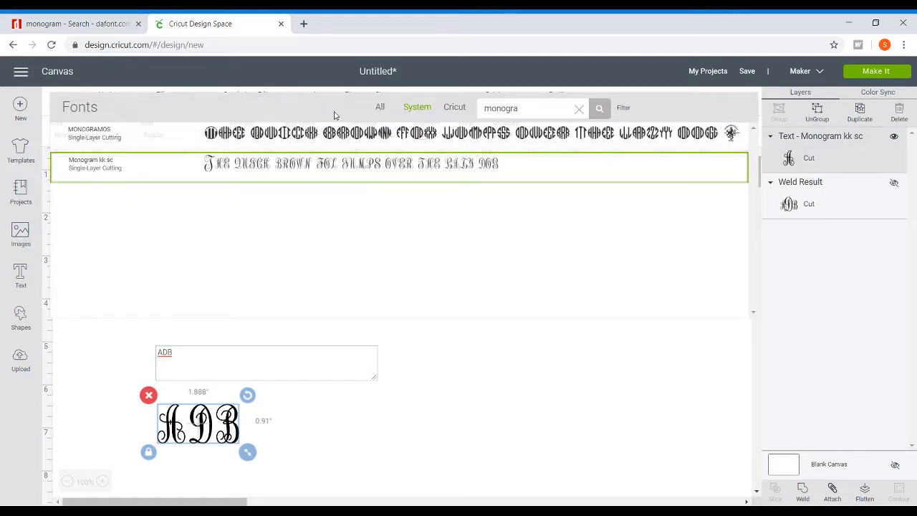
click(337, 137)
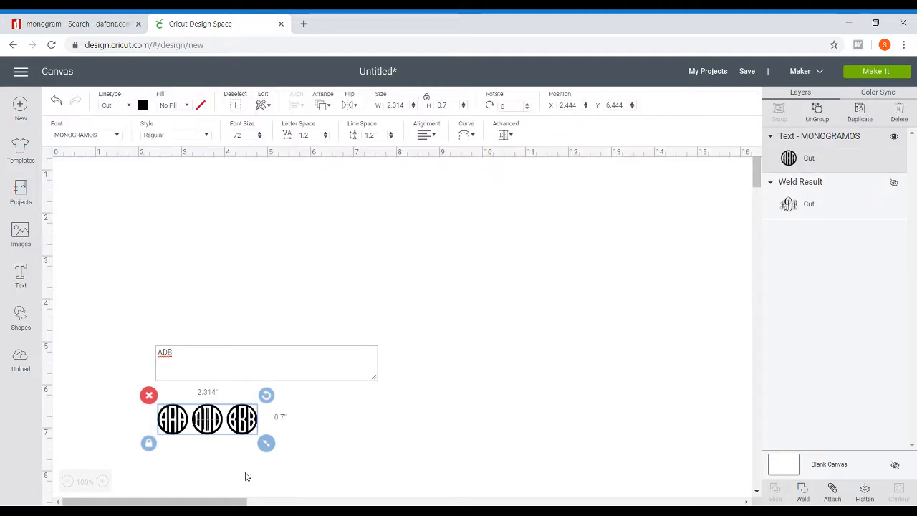
Enlarge the circle-letter text to about 5.56 inches wide and move it to about X 4.53, Y 2.89
drag(264, 445, 405, 485)
drag(292, 445, 383, 290)
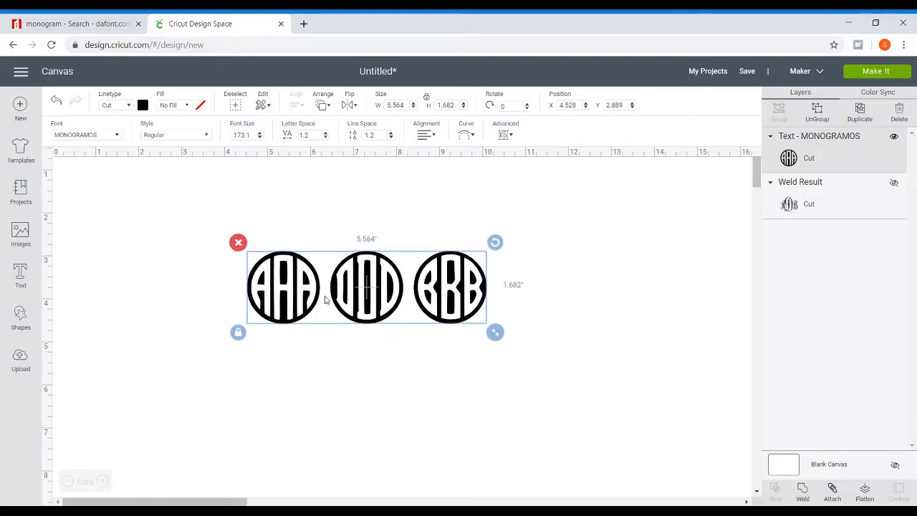
Replace the text with lowercase "adb" and enlarge it to about 6.07 inches wide
double_click(360, 288)
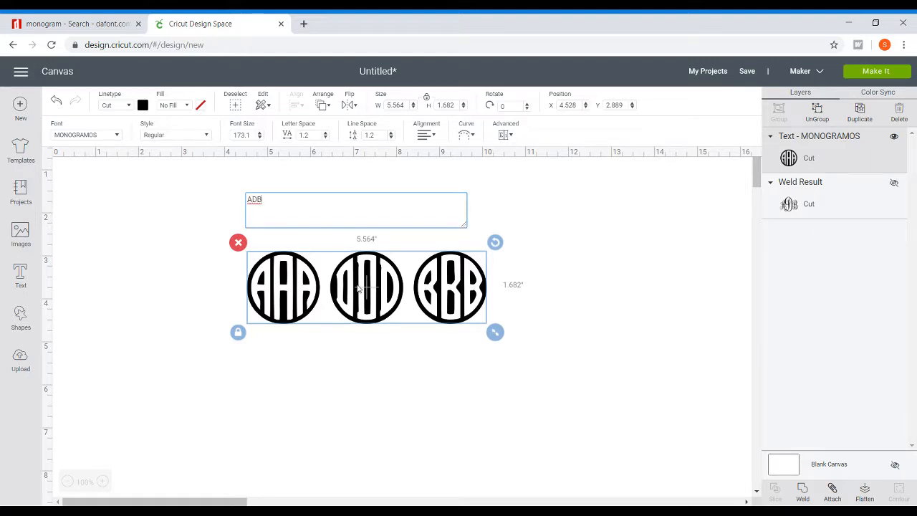
key(BackSpace)
key(BackSpace)
key(BackSpace)
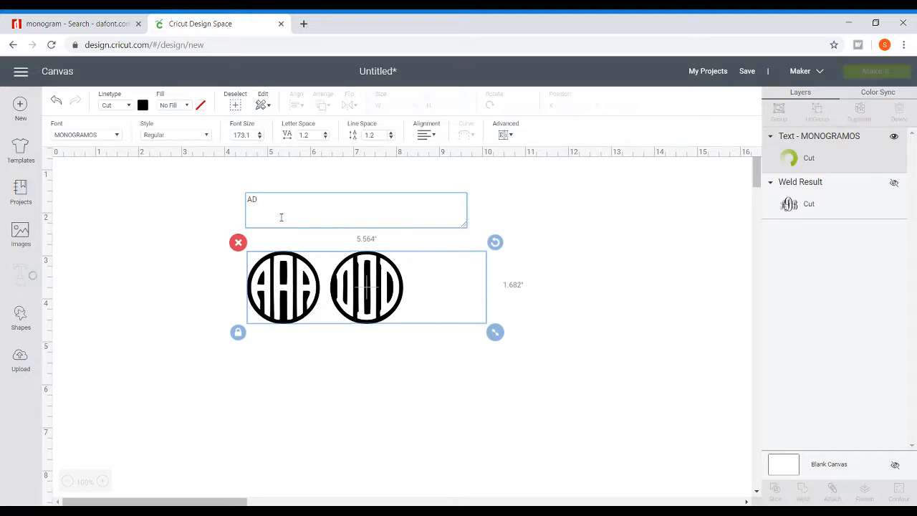
text(adb)
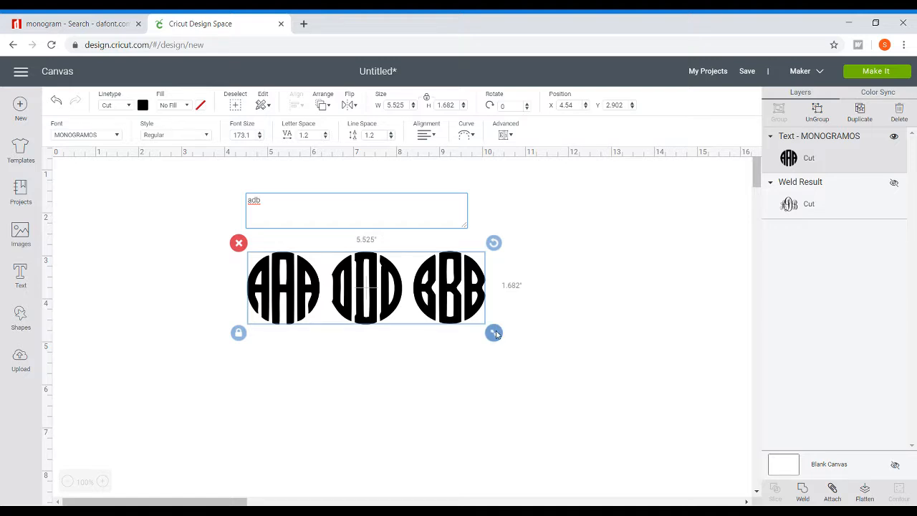
drag(493, 332, 518, 340)
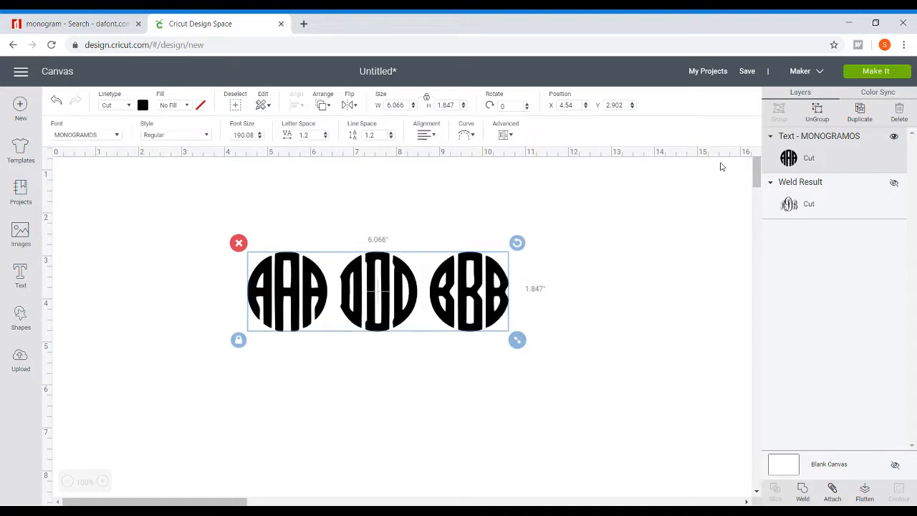
Ungroup the text into separate letter circles and nudge the B circle to about X 8.77, Y 2.92
click(817, 113)
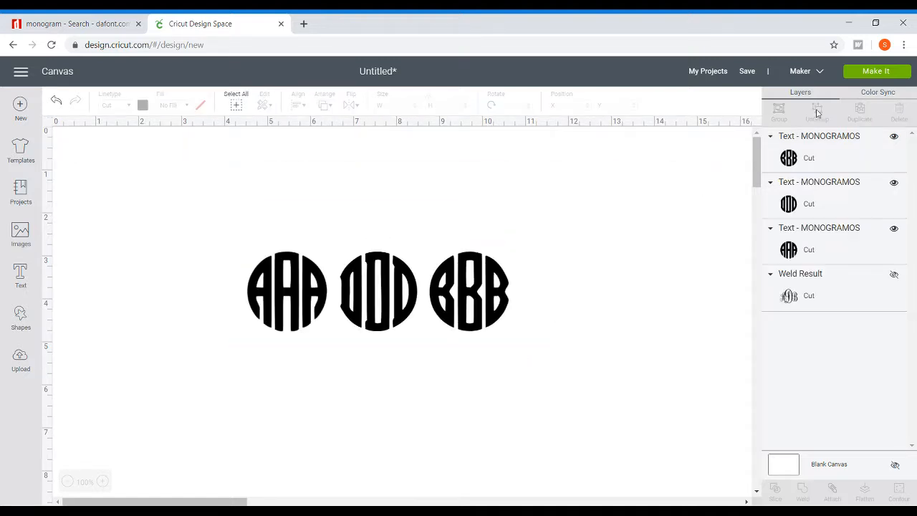
mouse_move(498, 300)
mouse_down()
mouse_move(513, 299)
mouse_move(499, 299)
mouse_up()
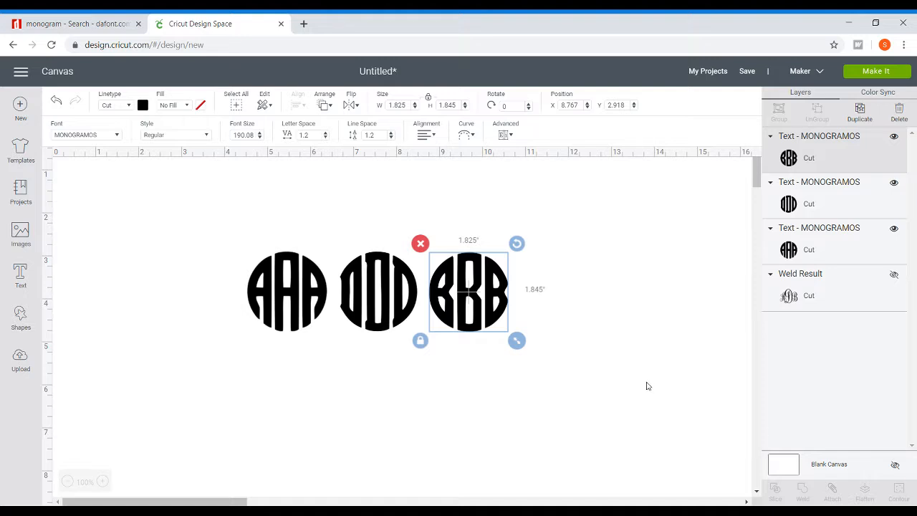
Add a square with unlocked proportions, resized to about 1.22 by 2.68 inches, covering the middle and right parts of the A circle
click(27, 320)
click(76, 233)
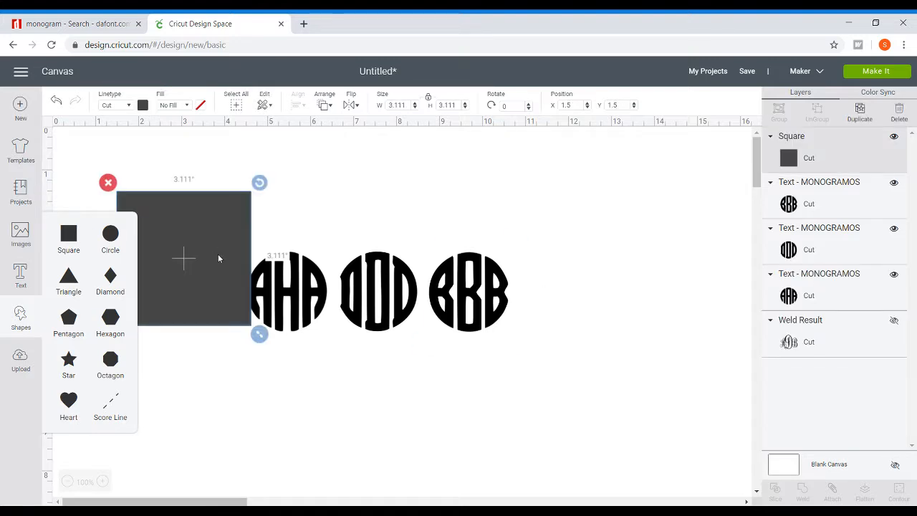
click(215, 255)
click(107, 334)
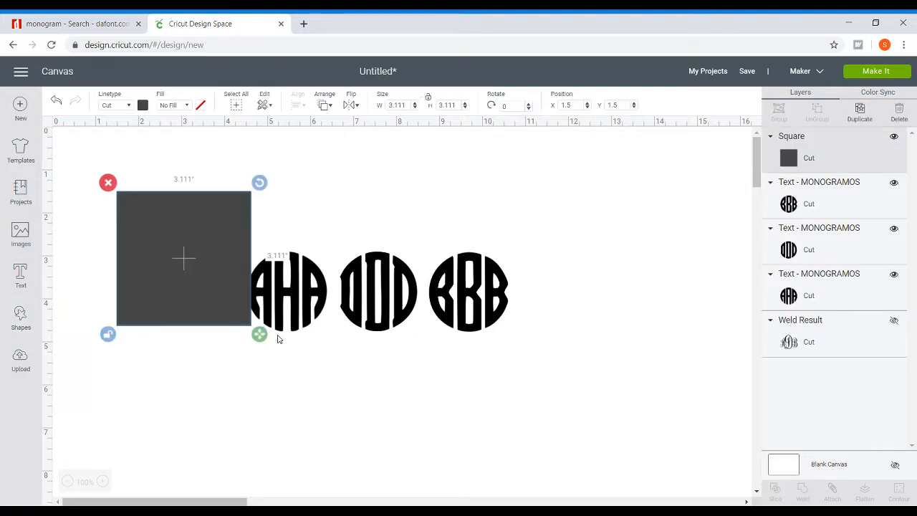
drag(259, 334, 213, 337)
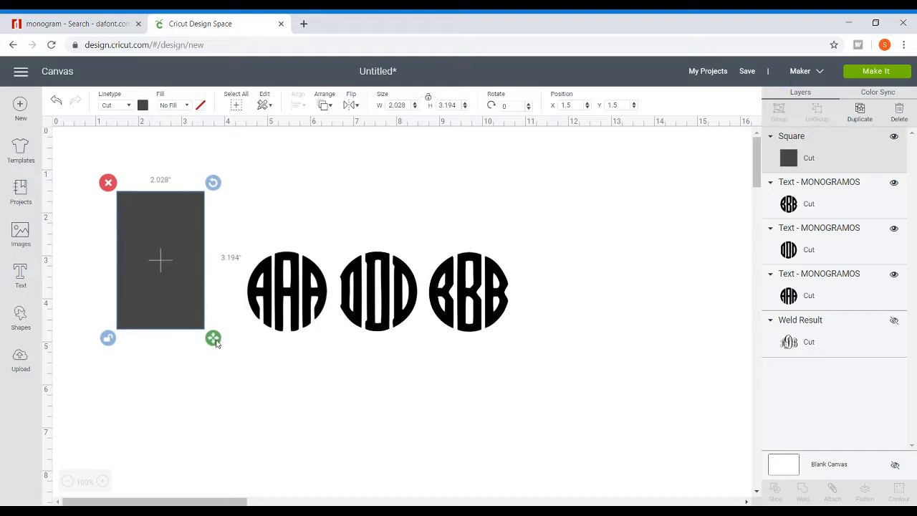
drag(171, 304, 329, 342)
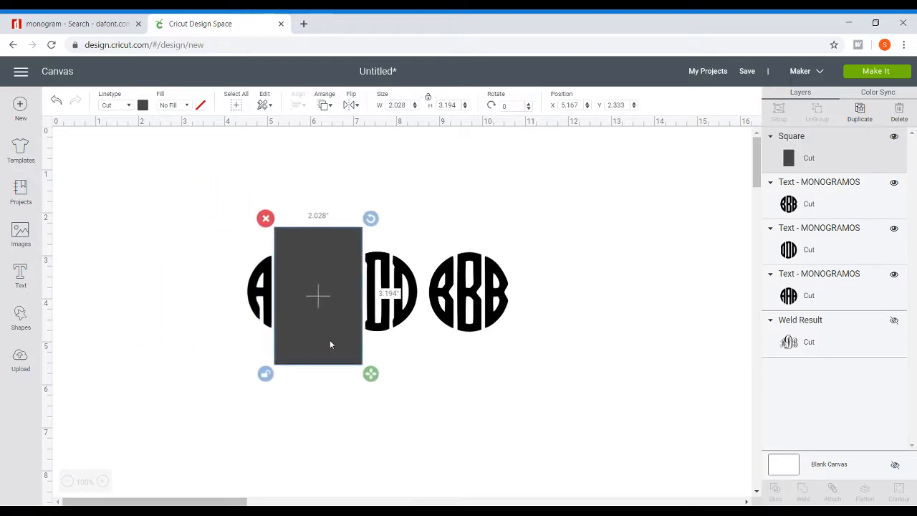
drag(371, 373, 336, 351)
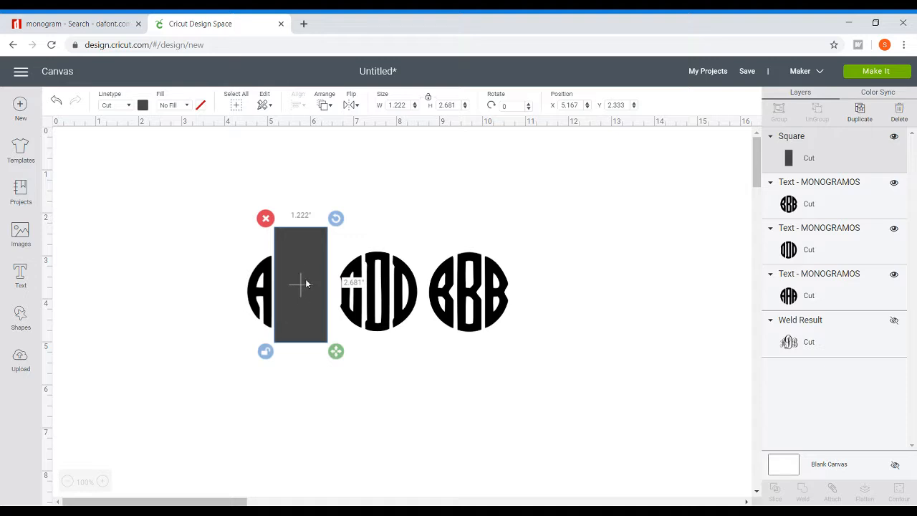
Duplicate the rectangle over the left and middle parts of the B circle, resized to about 1.28 by 2.71 inches
click(861, 113)
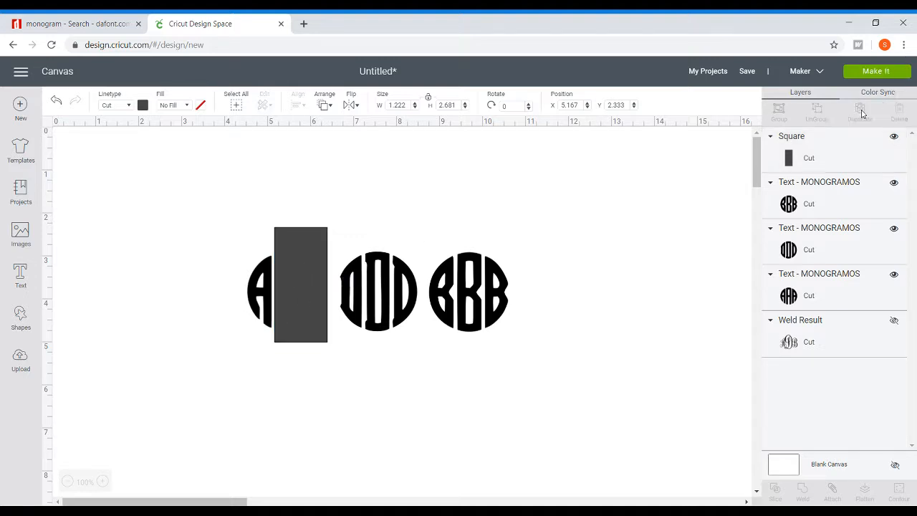
drag(322, 341, 456, 316)
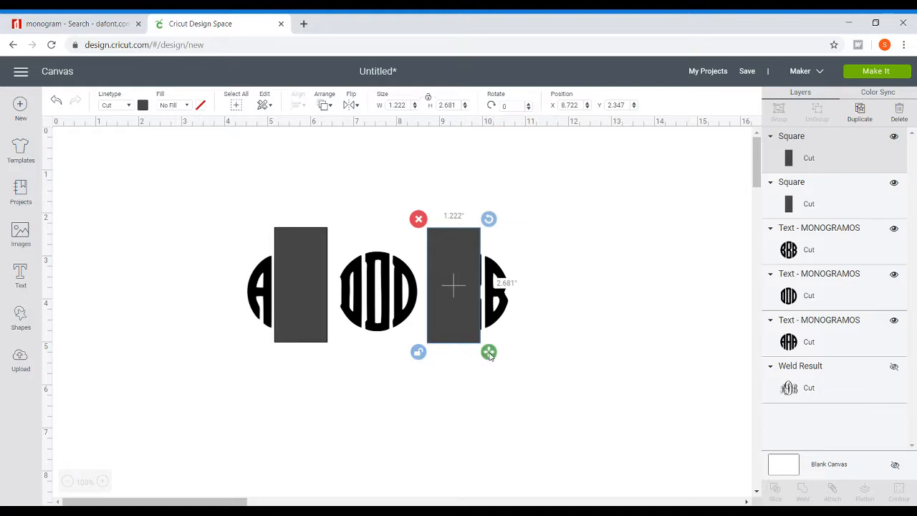
drag(489, 356, 492, 357)
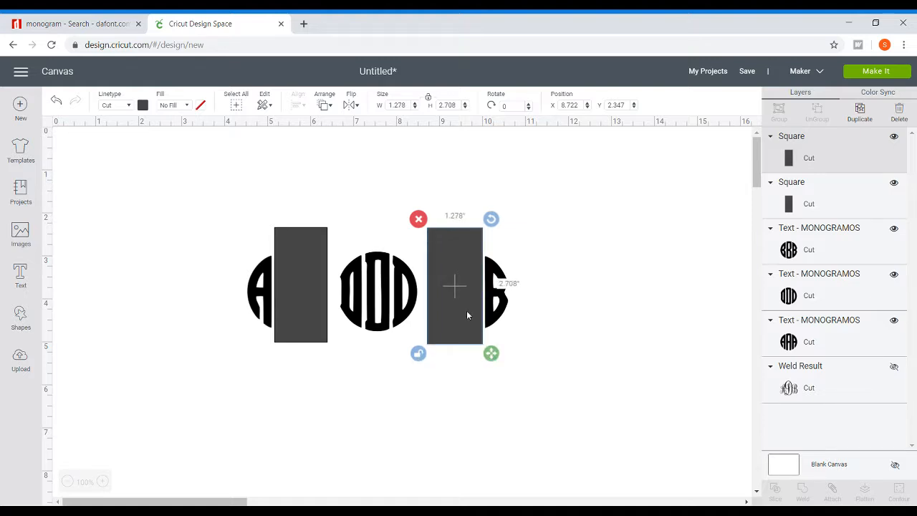
Duplicate the rectangle again, unlock its proportions, and narrow it to about 0.61 by 2.57 inches over the D circle's right part
click(860, 115)
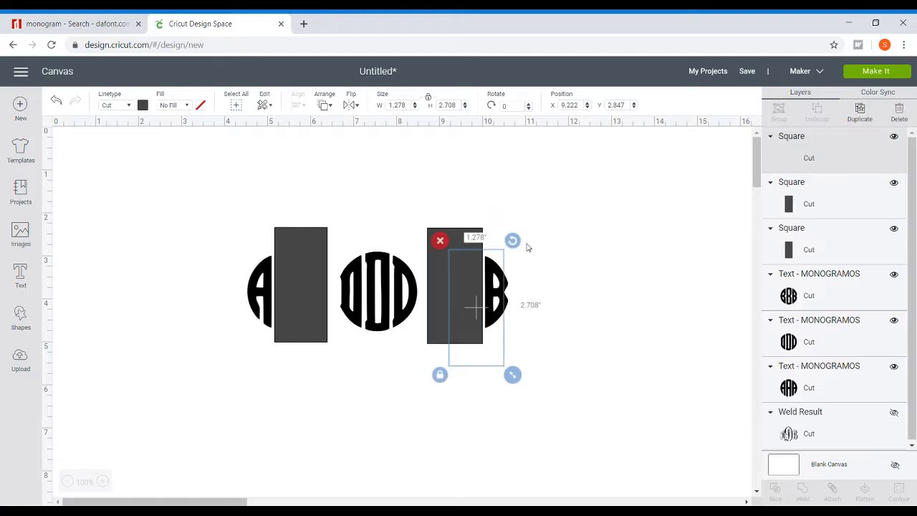
drag(477, 306, 583, 269)
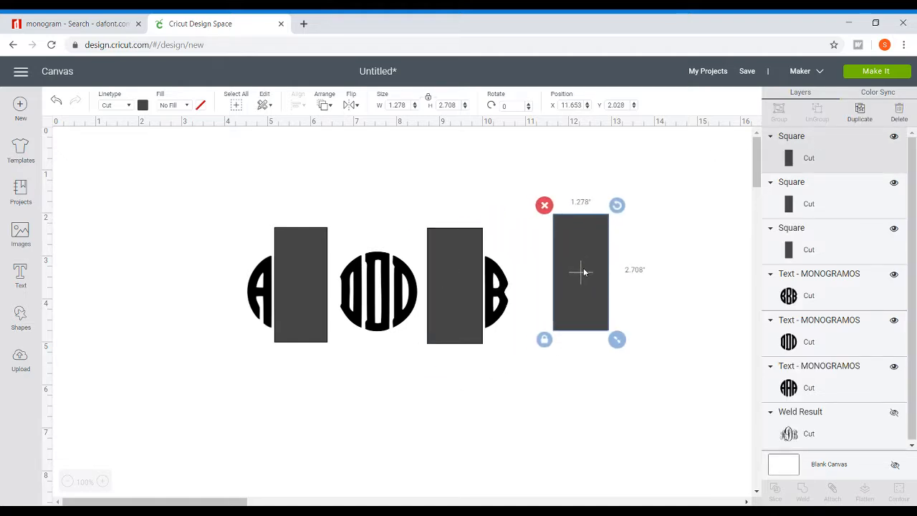
click(544, 339)
drag(610, 344, 427, 362)
Duplicate the narrow rectangle and place it over the left part of the D circle at about X 6.61, Y 2.56
click(851, 116)
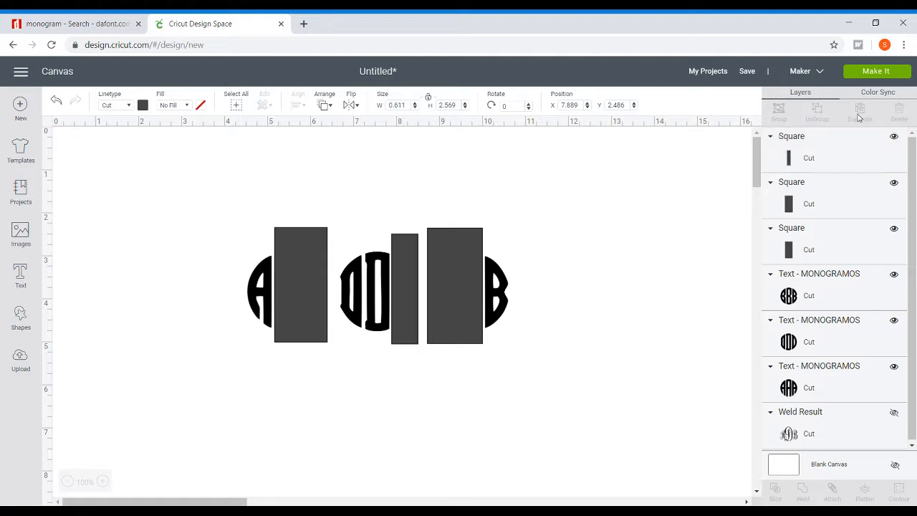
drag(430, 310, 352, 287)
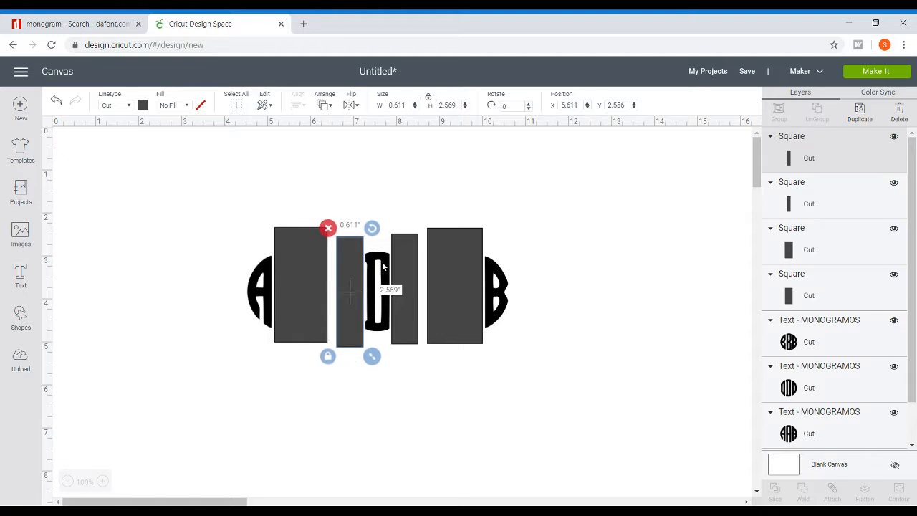
Slice the A circle with the rectangle covering its middle and right parts
drag(219, 228, 294, 327)
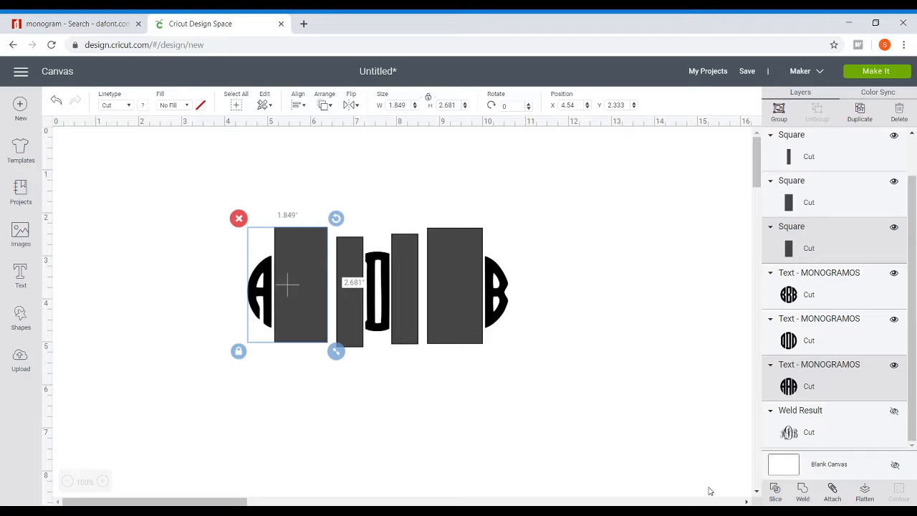
click(775, 492)
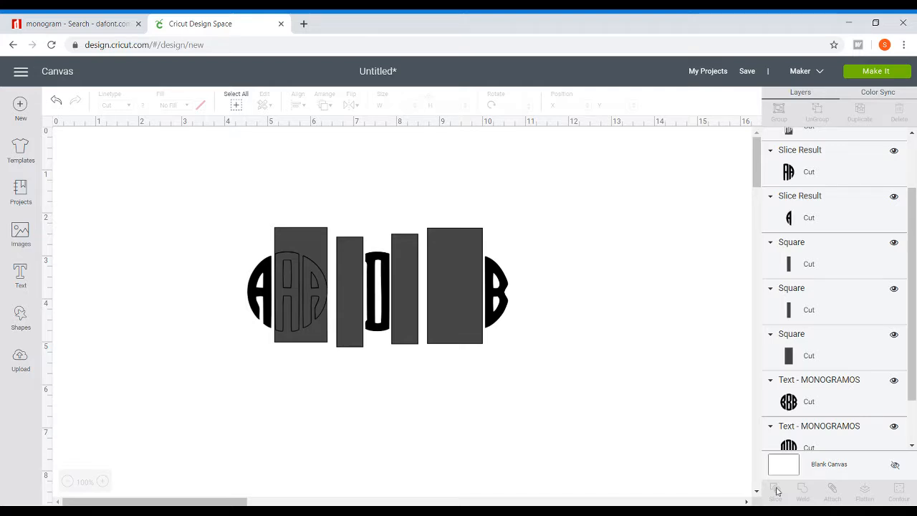
Slice the D circle with the narrow rectangle covering its left part
drag(350, 175, 372, 300)
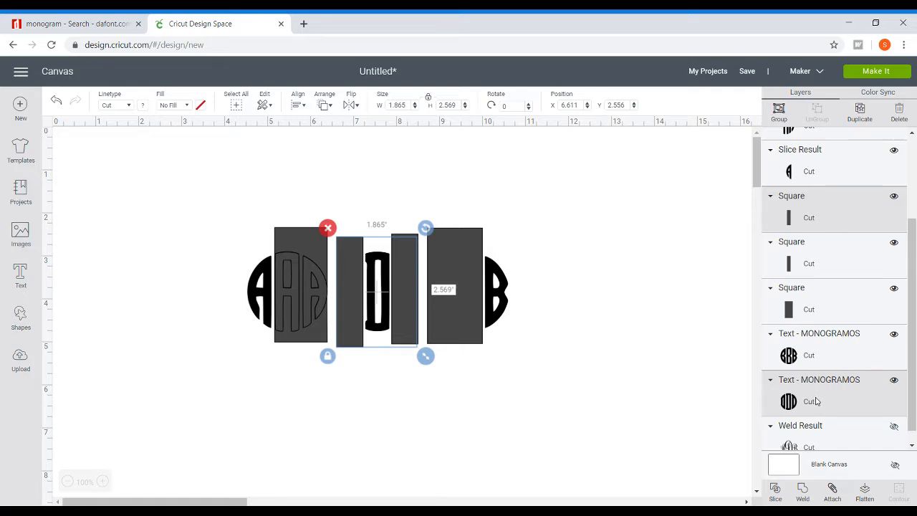
drag(333, 177, 417, 331)
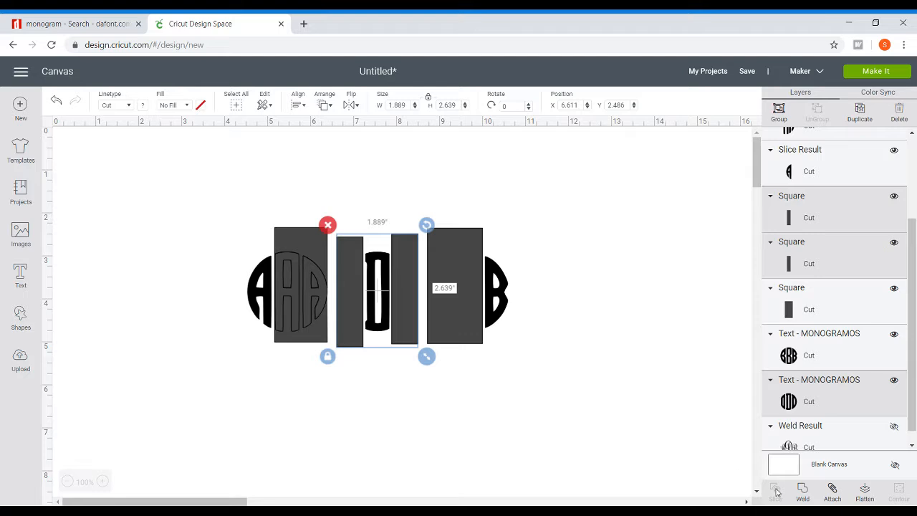
click(571, 386)
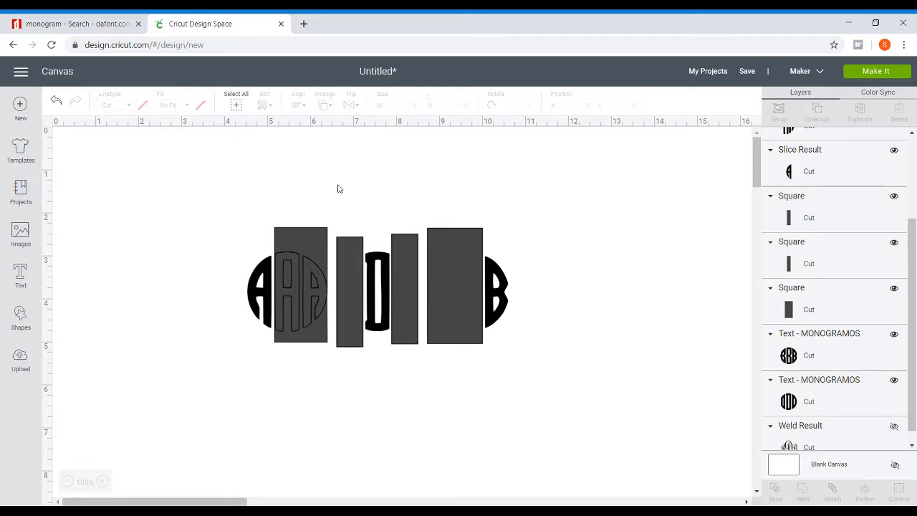
drag(341, 199, 367, 299)
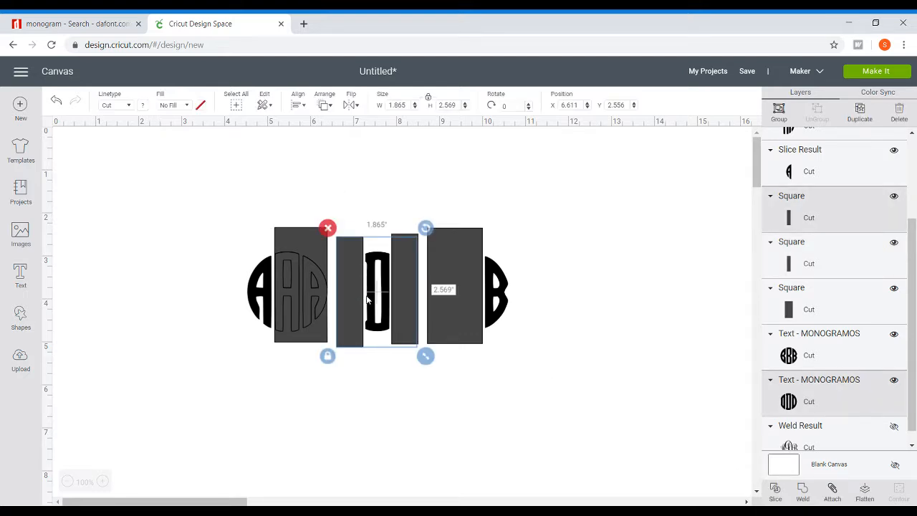
click(775, 498)
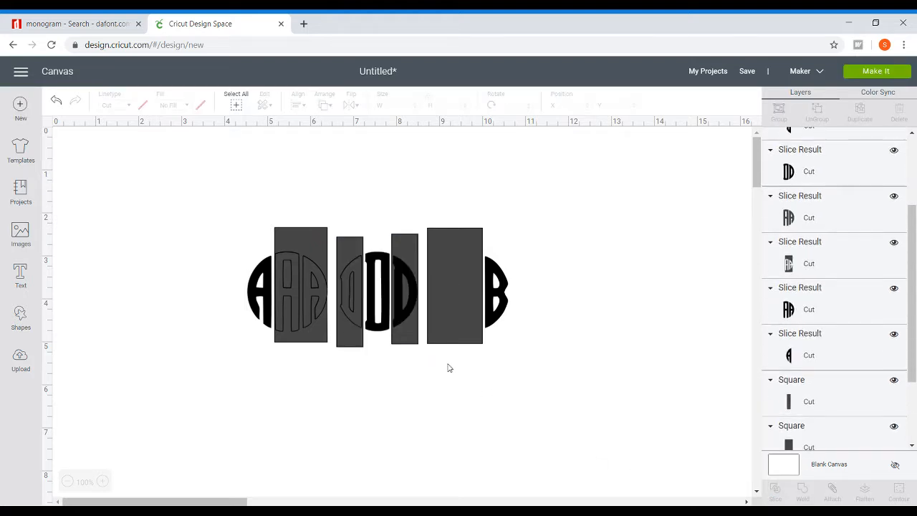
Slice the remaining D letters with the narrow rectangle over their right part, and slice the B circle with its wide rectangle
drag(390, 199, 405, 325)
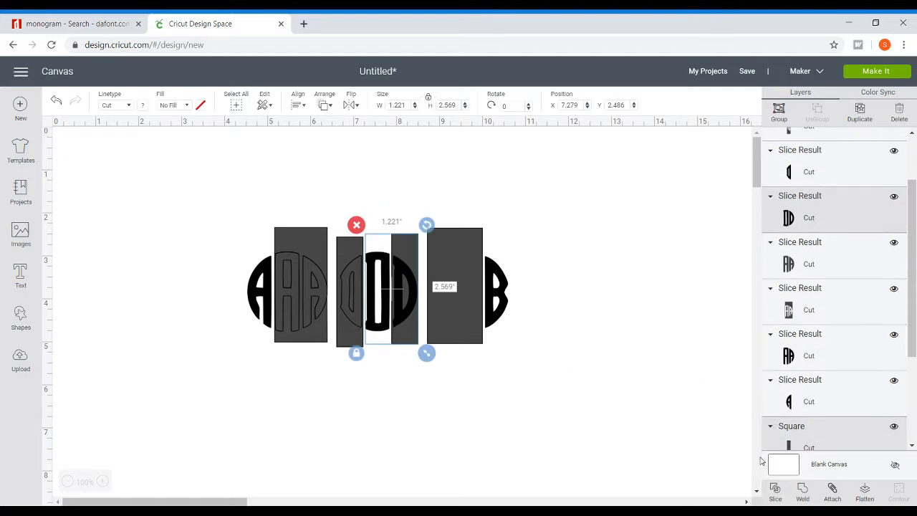
click(776, 493)
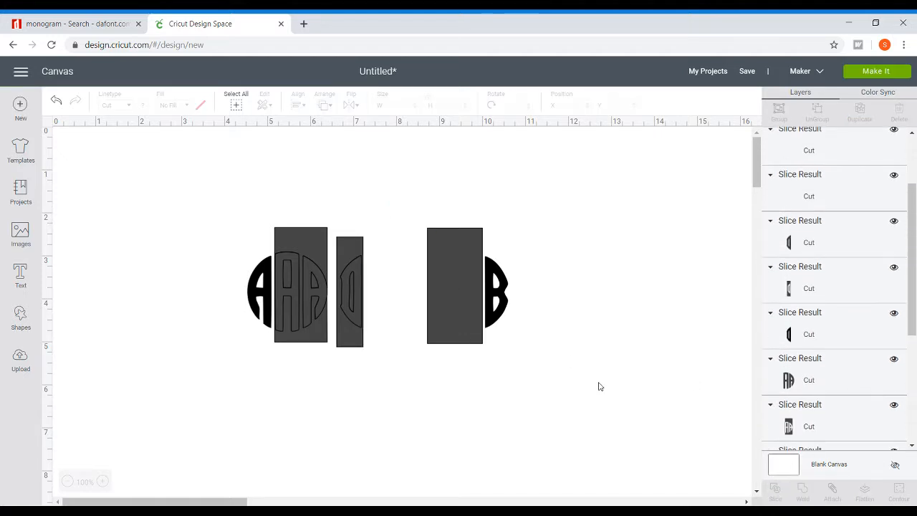
drag(523, 391, 430, 209)
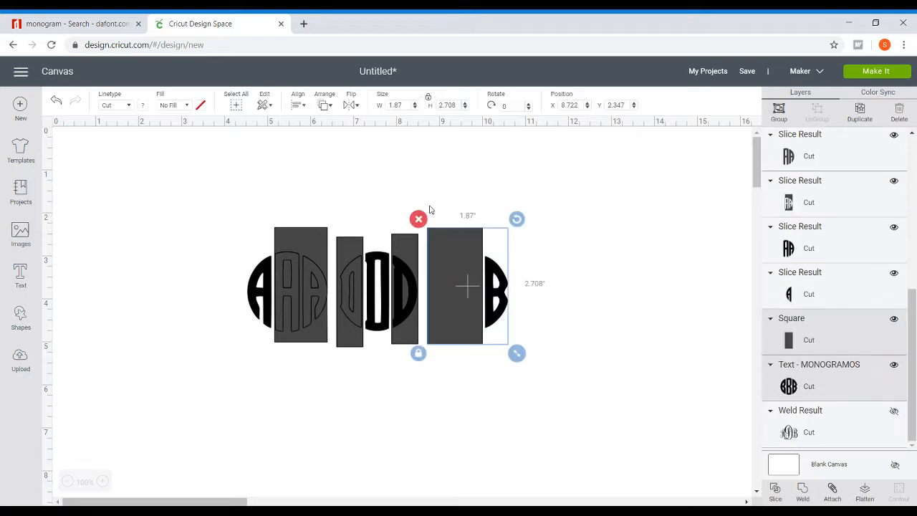
click(777, 490)
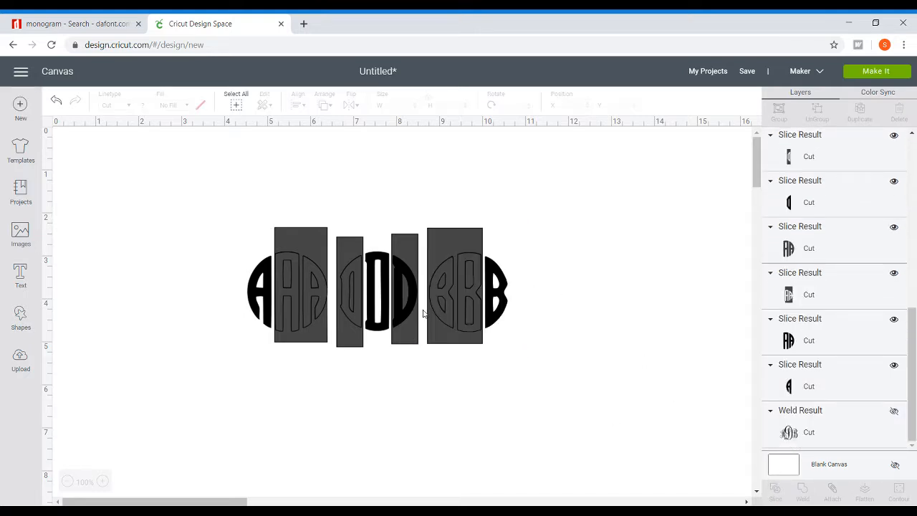
Delete the rectangles and the unwanted sliced letter parts, keeping only the left A, the middle D and the right B
click(313, 258)
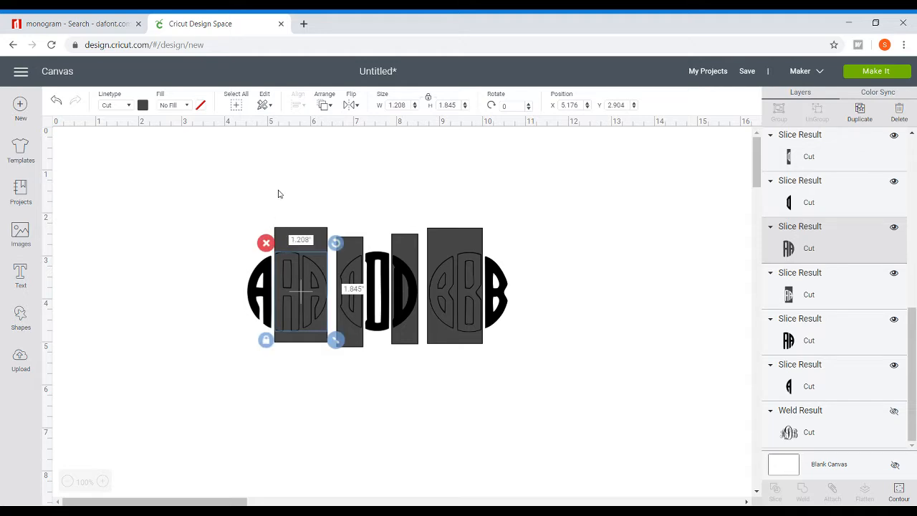
drag(278, 190, 356, 371)
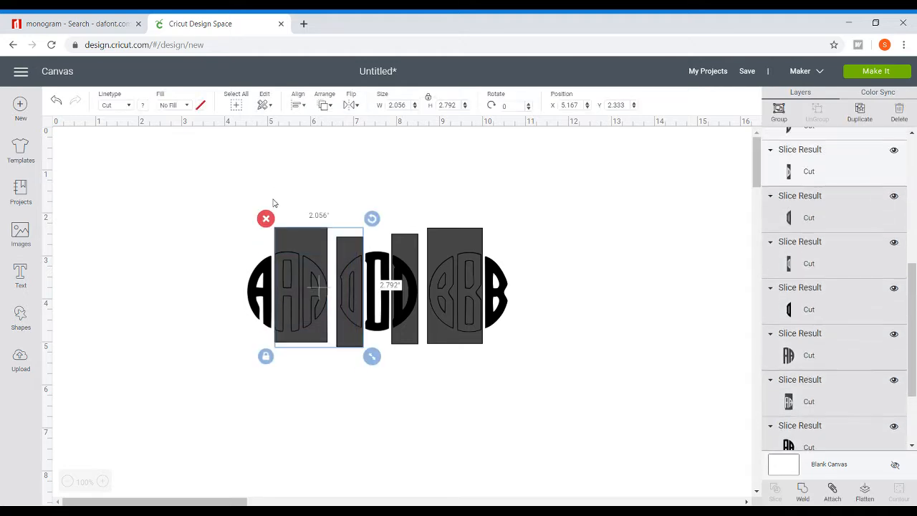
click(265, 218)
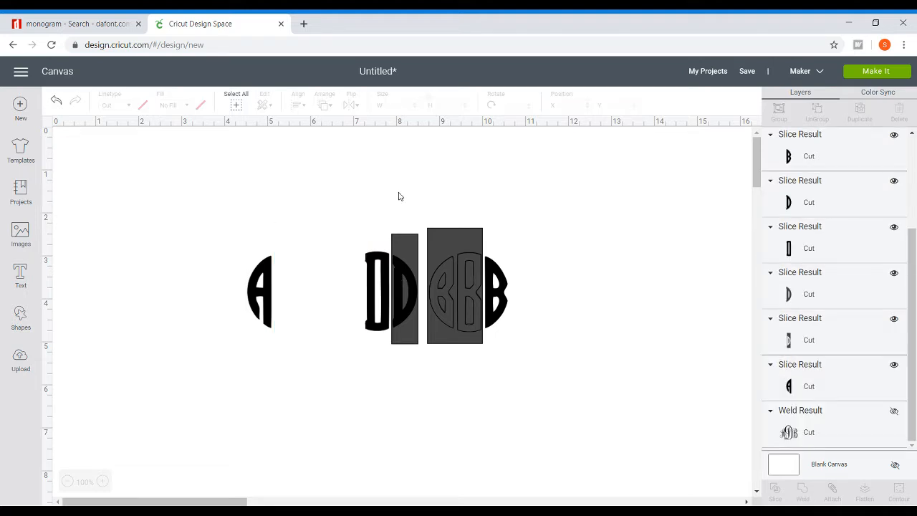
drag(399, 195, 456, 371)
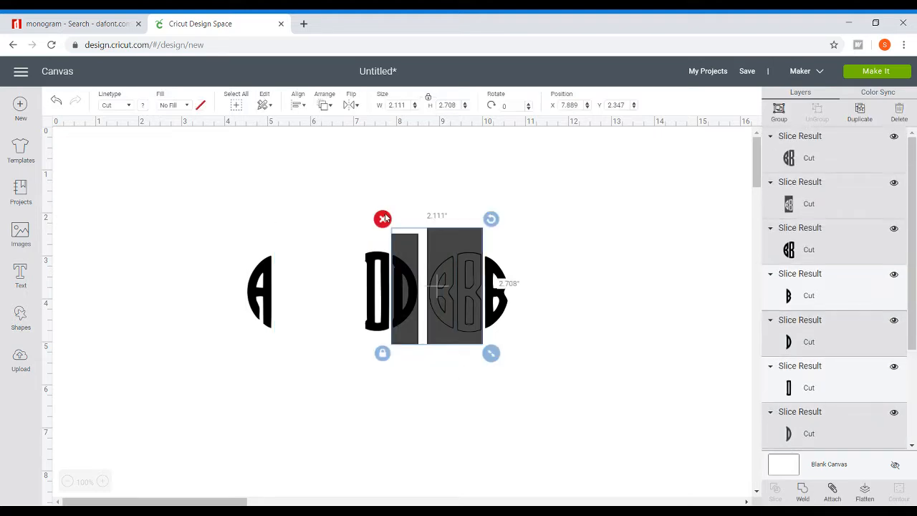
click(383, 218)
Nudge the A horizontally toward the D to about X 6.64
click(265, 308)
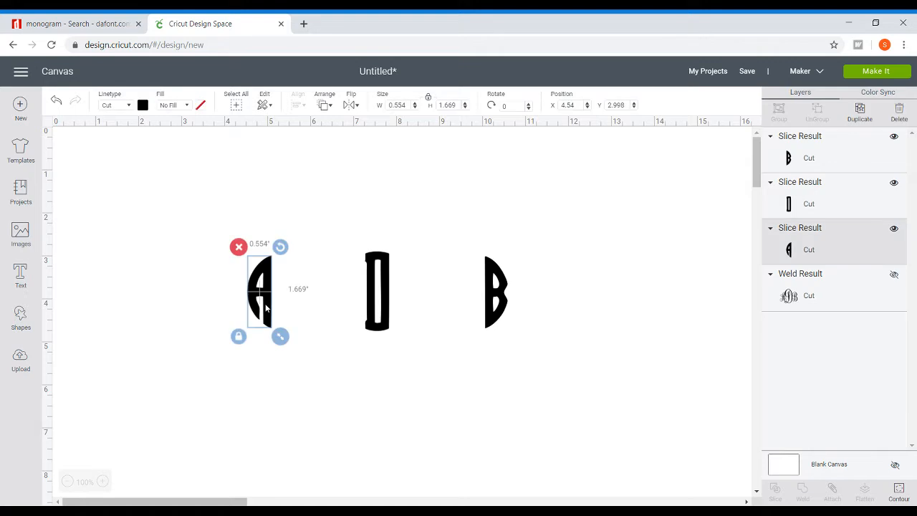
key(Right)
key(Right)
key(Right)
key(Right)
key(Right)
key(Right)
key(Right)
key(Right)
key(Right)
key(Right)
key(Right)
key(Right)
key(Right)
key(Right)
key(Right)
key(Right)
key(Right)
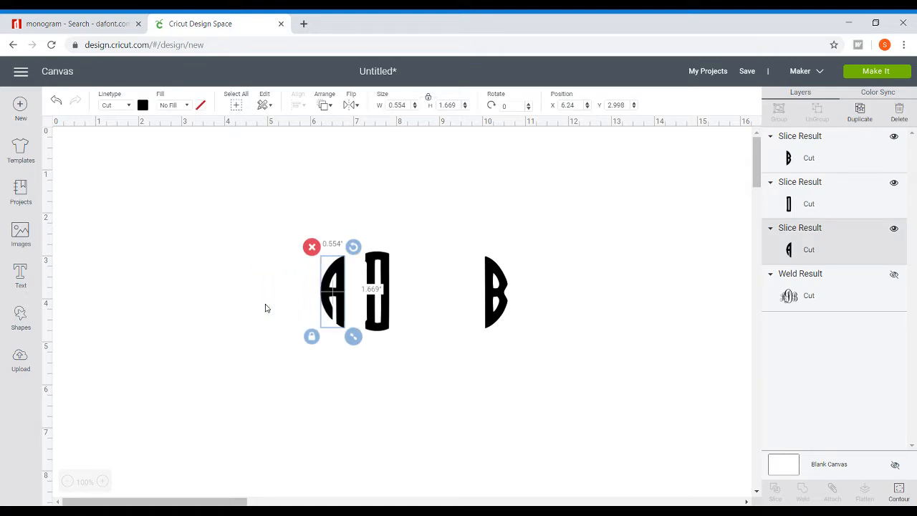
key(Right)
key(Right)
key(Right)
key(Right)
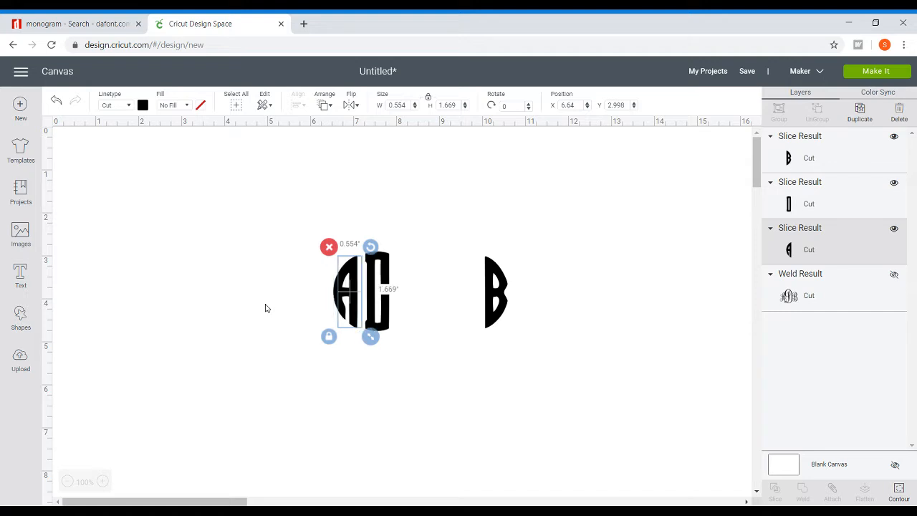
Nudge the B horizontally until it sits against the D's right side at about X 7.87
click(491, 309)
key(Left)
key(Left)
key(Left)
key(Left)
key(Left)
key(Left)
key(Left)
key(Left)
key(Left)
key(Left)
key(Left)
key(Left)
key(Left)
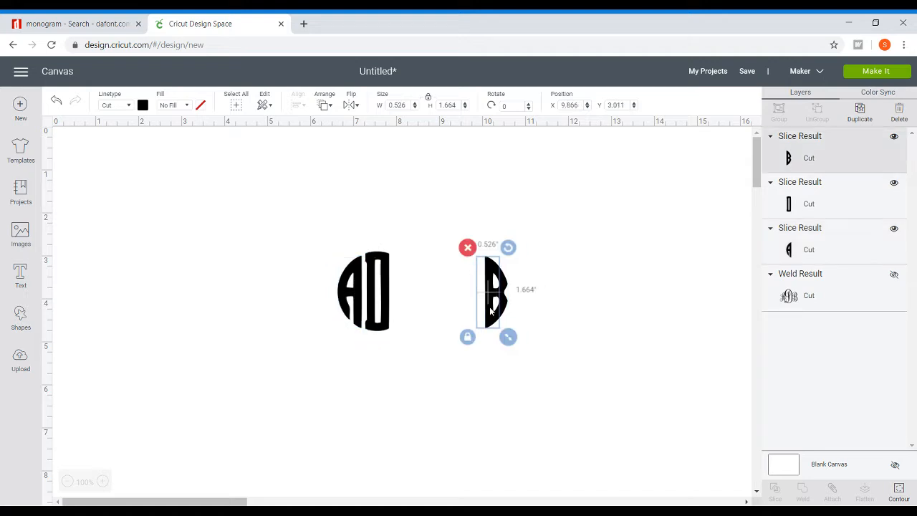
key(Left)
key(Left)
key(Left)
key(Left)
key(Left)
key(Left)
key(Left)
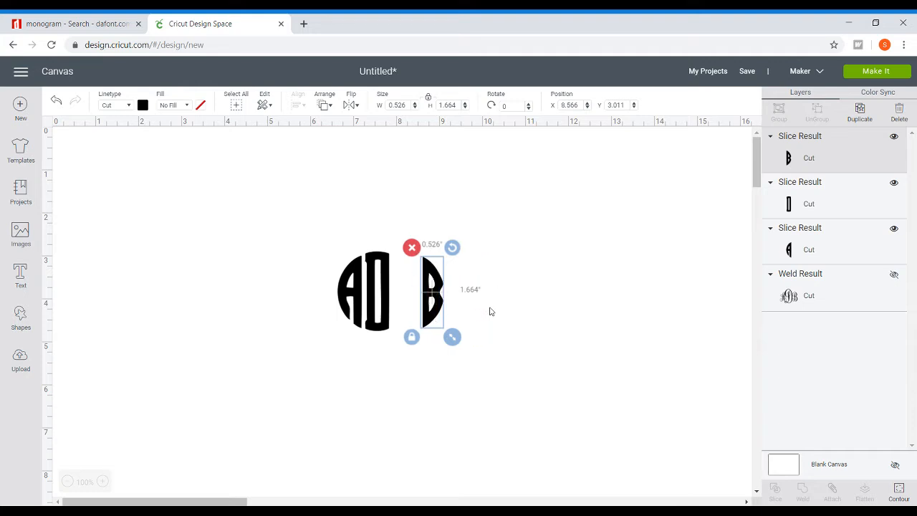
key(Left)
key(Left)
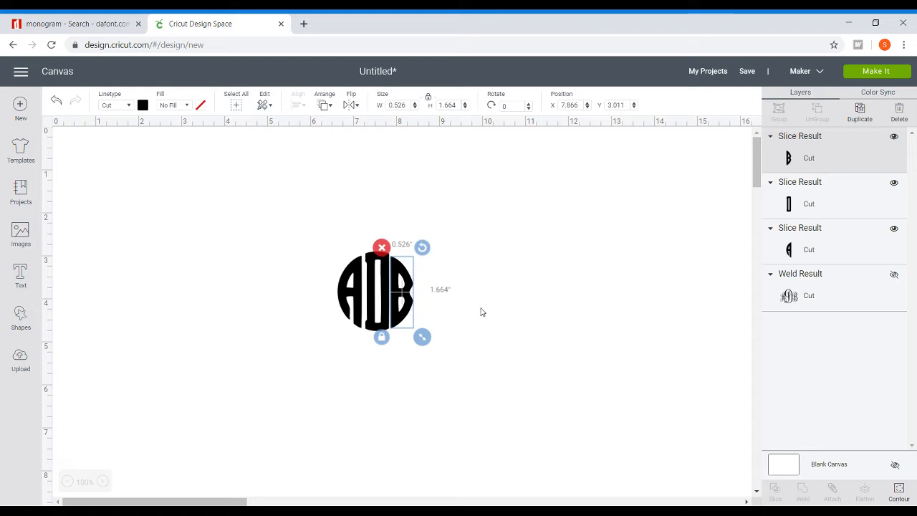
Fine-tune the A's gap to the D by moving it slightly closer, to about X 6.70
click(357, 295)
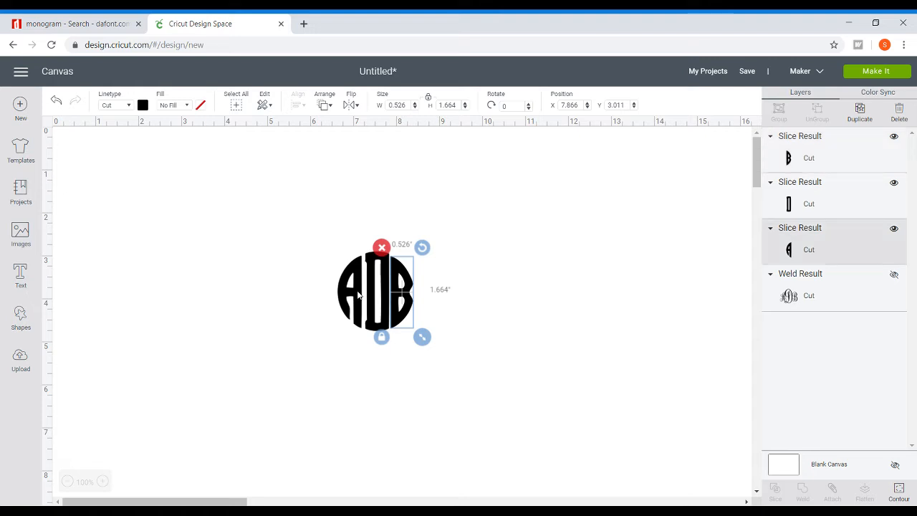
key(Right)
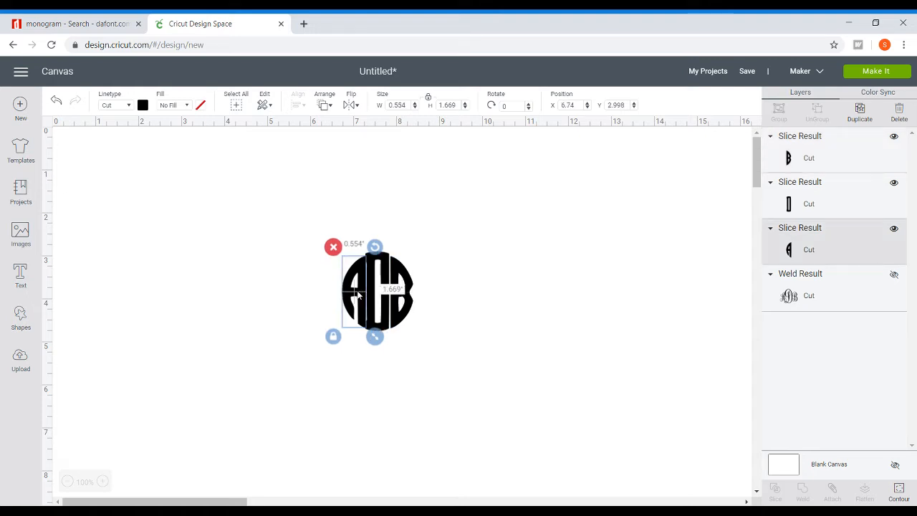
key(Left)
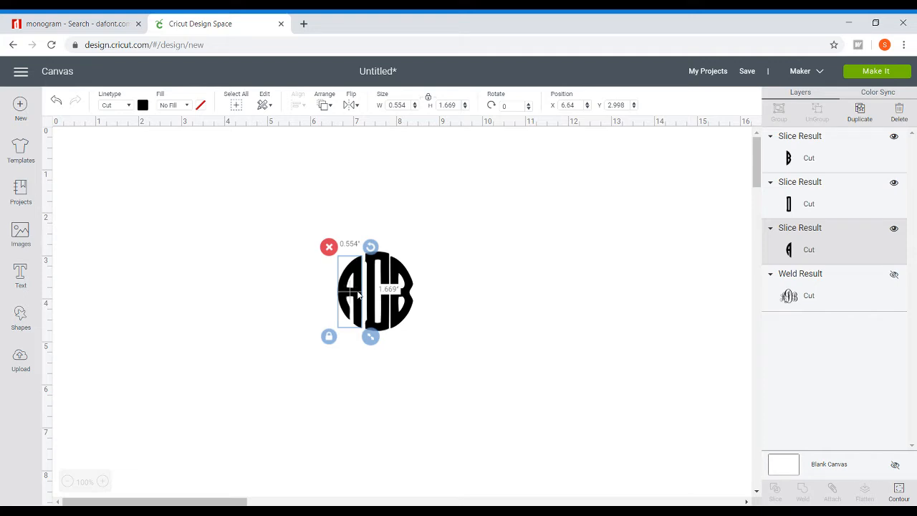
drag(358, 293, 360, 293)
click(462, 325)
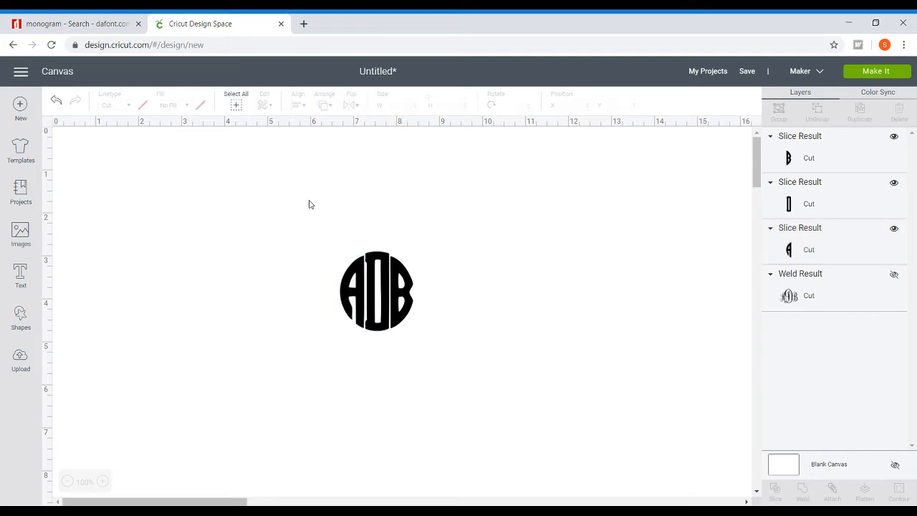
Enlarge the three letters together to about 3.38 by 3.68 inches and attach them as one circle monogram
drag(309, 205, 473, 373)
drag(428, 342, 580, 424)
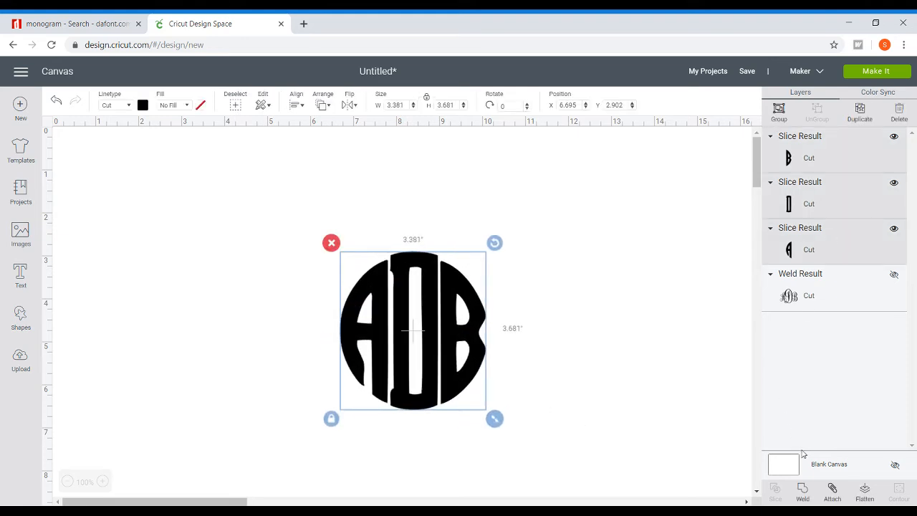
click(832, 493)
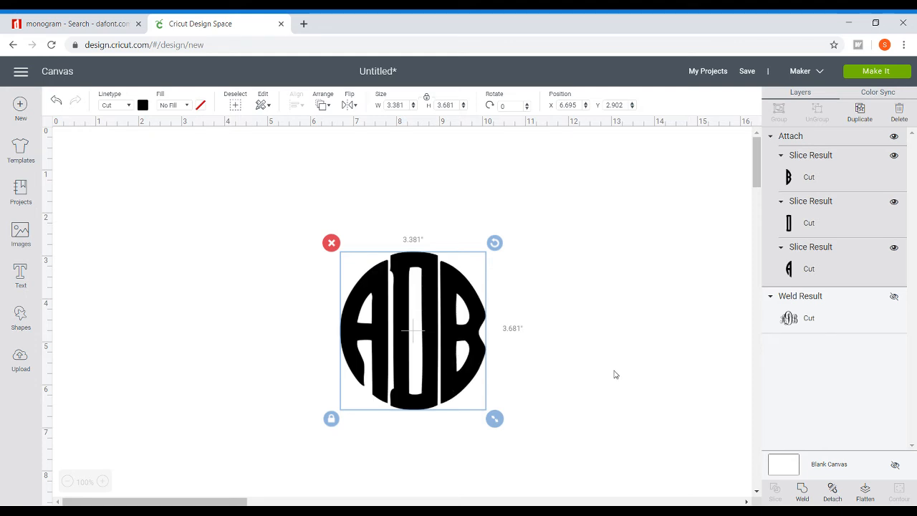
Show the hidden script monogram and move the circle monogram beside it, to about X 9.06, Y 2.75
click(894, 297)
drag(467, 347, 567, 339)
click(261, 245)
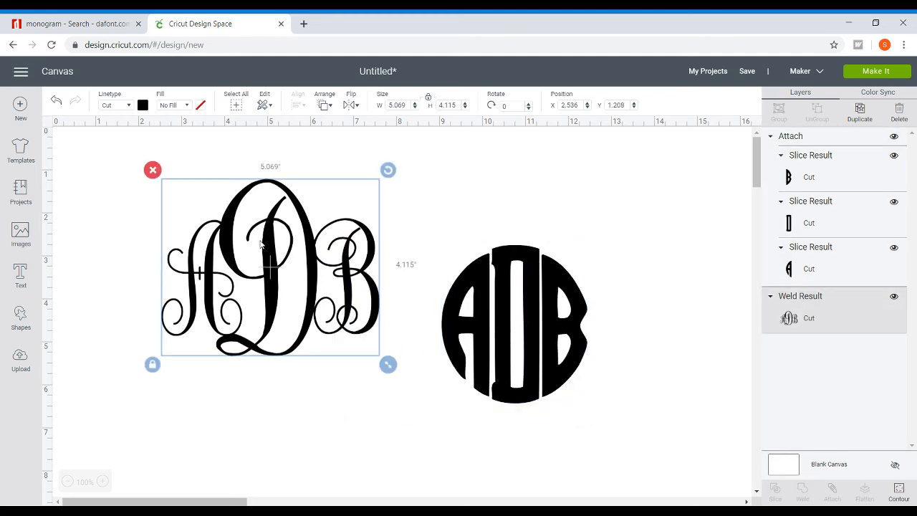
click(534, 303)
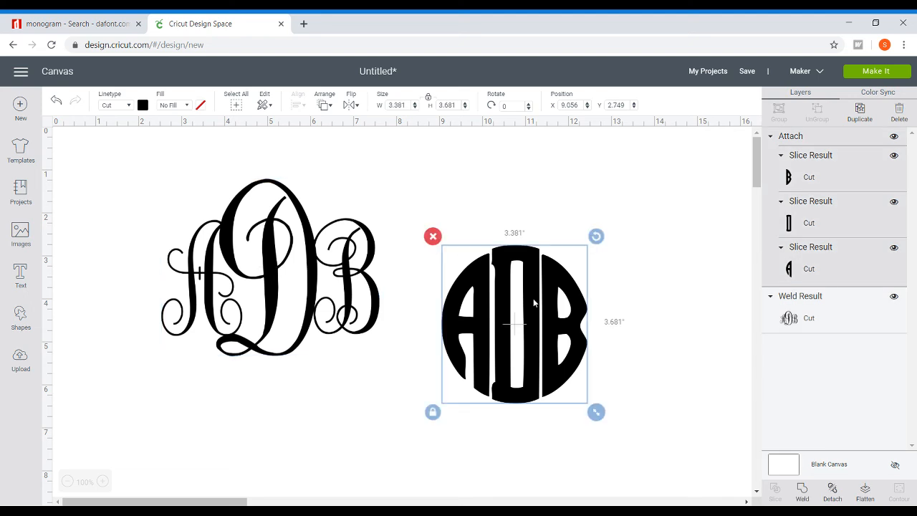